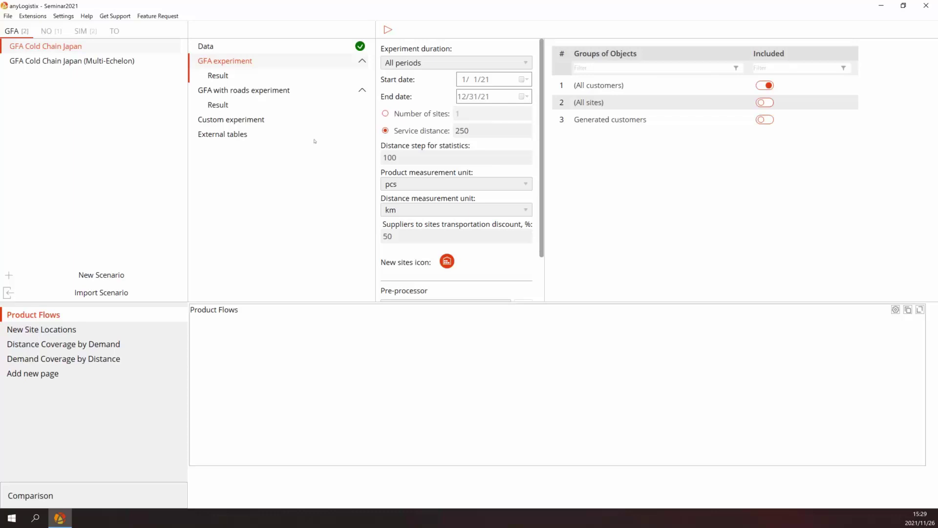
Run the GFA experiment and review its site locations, distance coverage, demand coverage and product flow results.
{"action": "left_click", "coordinate": [387, 30]}
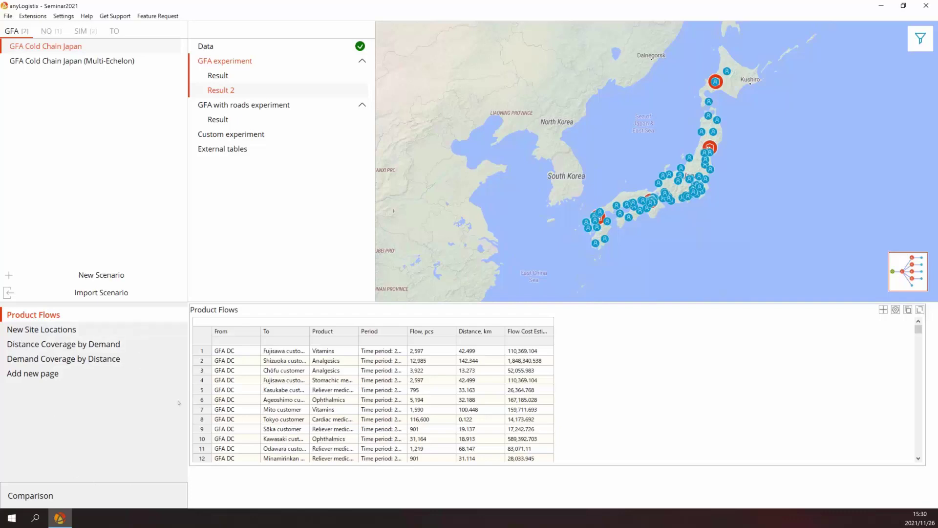
{"action": "left_click", "coordinate": [63, 330]}
{"action": "left_click", "coordinate": [59, 346]}
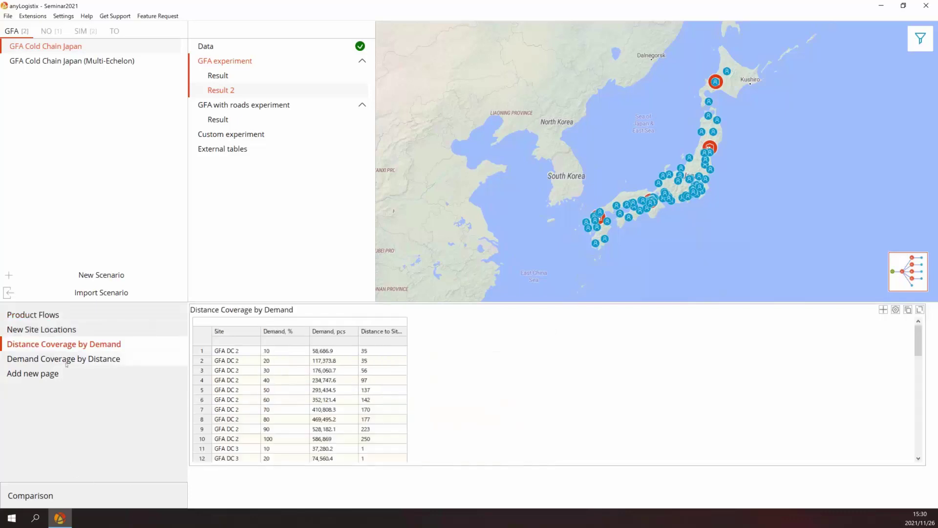
{"action": "left_click", "coordinate": [66, 357]}
{"action": "left_click", "coordinate": [33, 315]}
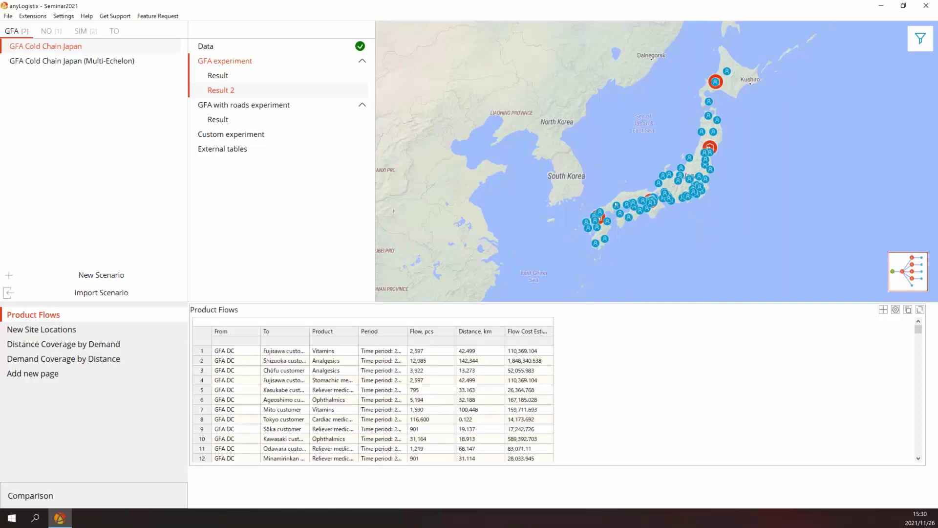
Hide the customers and display the connections between objects on the map of the new GFA result.
{"action": "left_click", "coordinate": [921, 38]}
{"action": "left_click", "coordinate": [794, 38]}
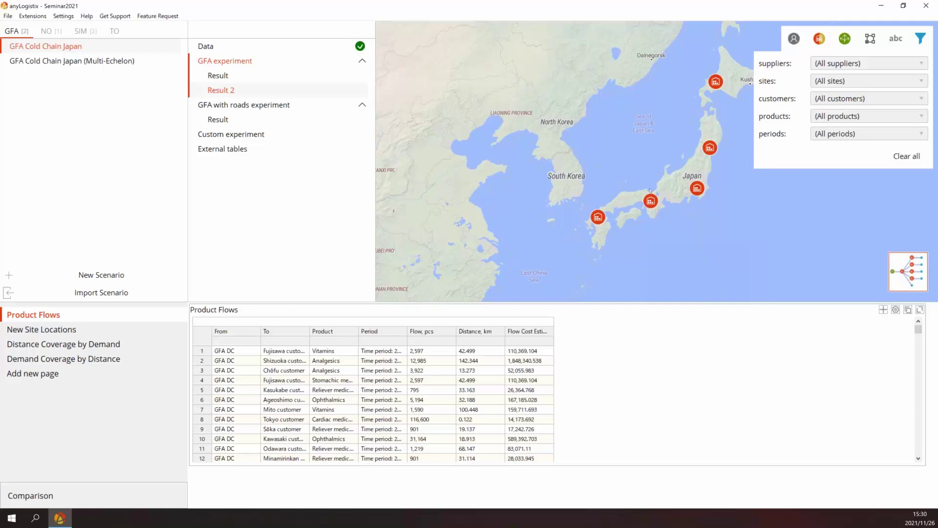
{"action": "left_click", "coordinate": [794, 38]}
{"action": "left_click", "coordinate": [794, 43]}
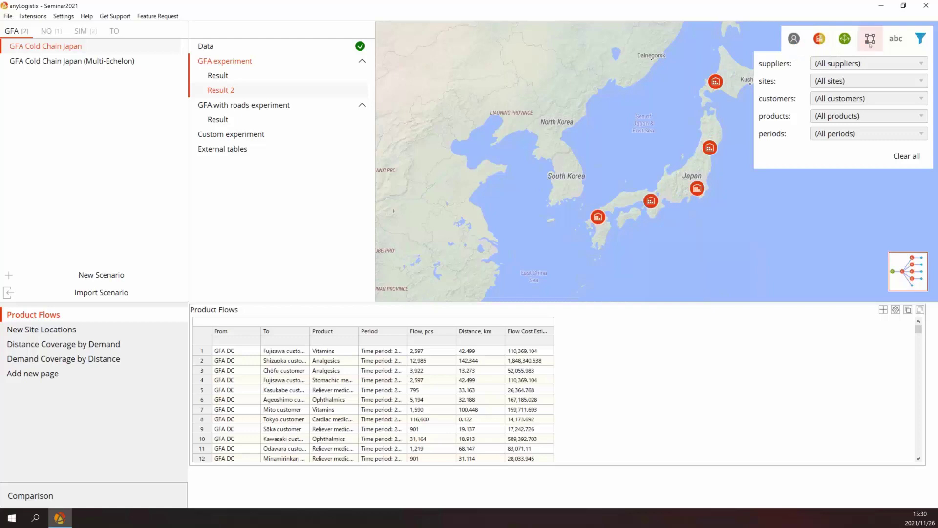
{"action": "left_click", "coordinate": [869, 46]}
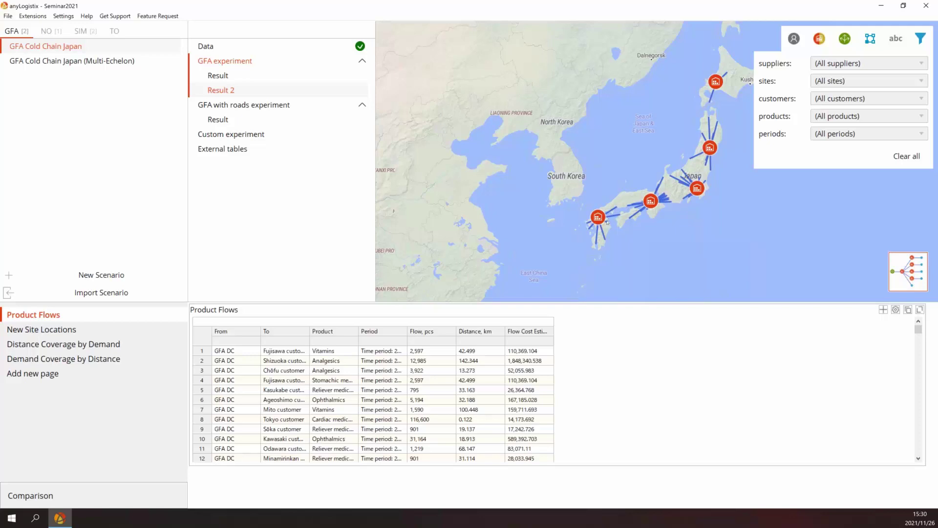
Examine where the proposed site near Kama lies relative to towns and roads, and close the map filter.
{"action": "scroll", "coordinate": [607, 222], "scroll_direction": "up", "scroll_amount": 1}
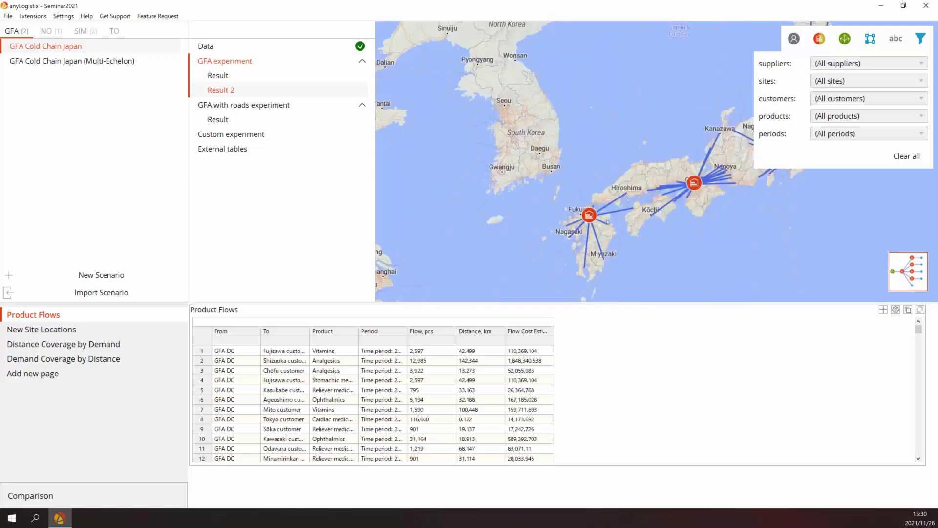
{"action": "scroll", "coordinate": [608, 222], "scroll_direction": "up", "scroll_amount": 2}
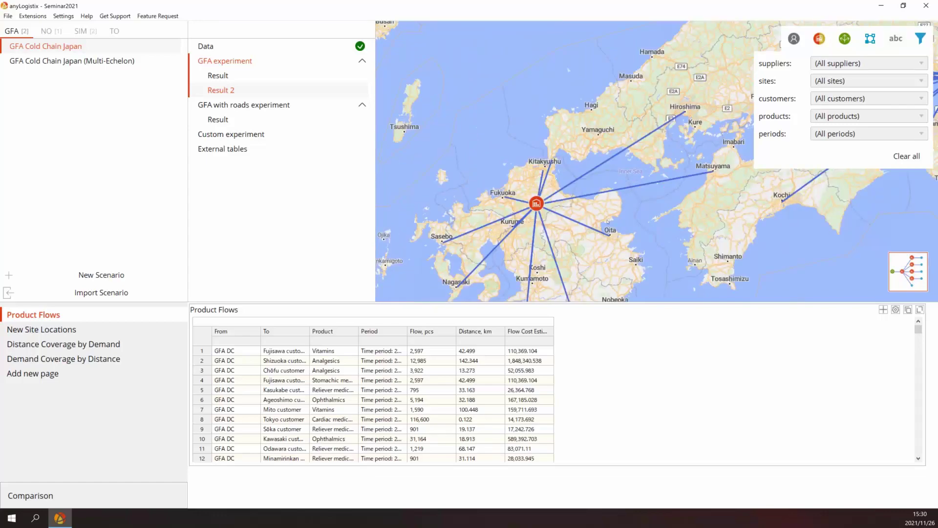
{"action": "scroll", "coordinate": [608, 222], "scroll_direction": "up", "scroll_amount": 1}
{"action": "scroll", "coordinate": [632, 198], "scroll_direction": "up", "scroll_amount": 1}
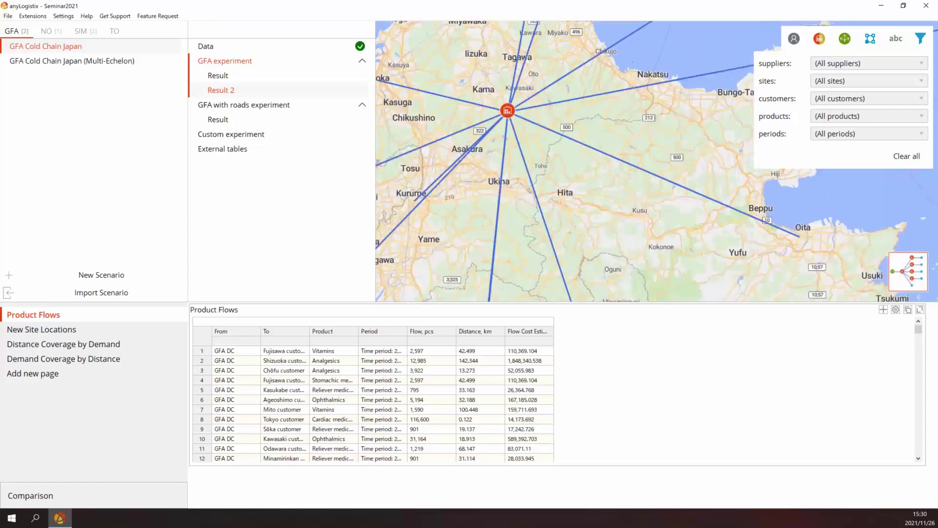
{"action": "scroll", "coordinate": [626, 222], "scroll_direction": "up", "scroll_amount": 2}
{"action": "scroll", "coordinate": [627, 223], "scroll_direction": "down", "scroll_amount": 1}
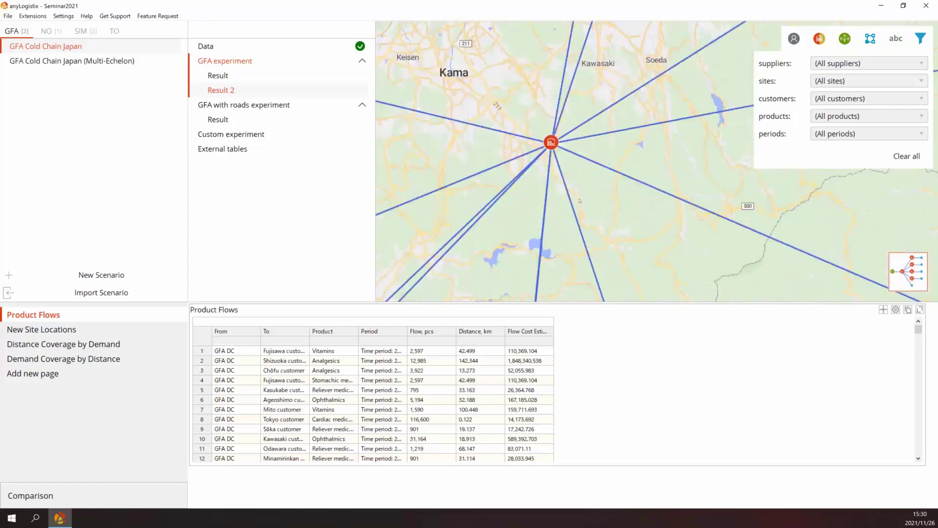
{"action": "scroll", "coordinate": [585, 192], "scroll_direction": "up", "scroll_amount": 1}
{"action": "left_click_drag", "start_coordinate": [585, 193], "coordinate": [636, 262]}
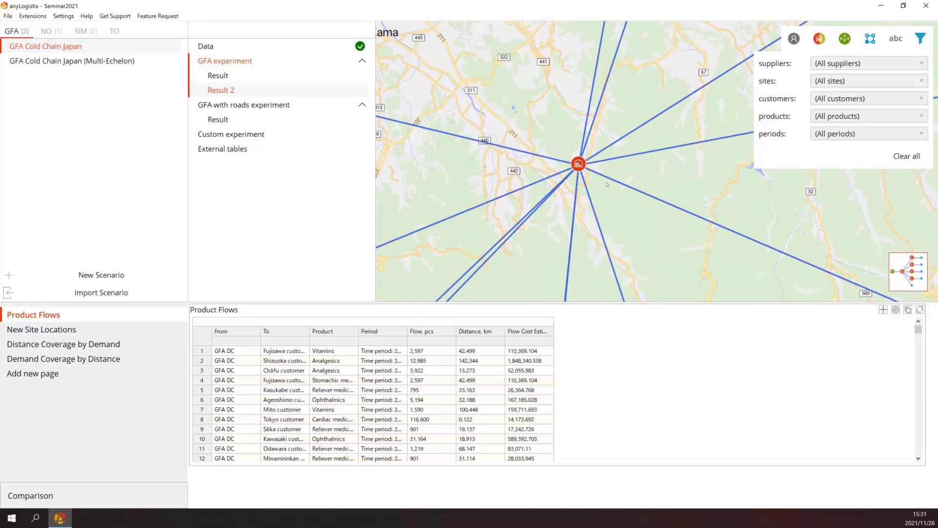
{"action": "left_click_drag", "start_coordinate": [583, 232], "coordinate": [591, 234]}
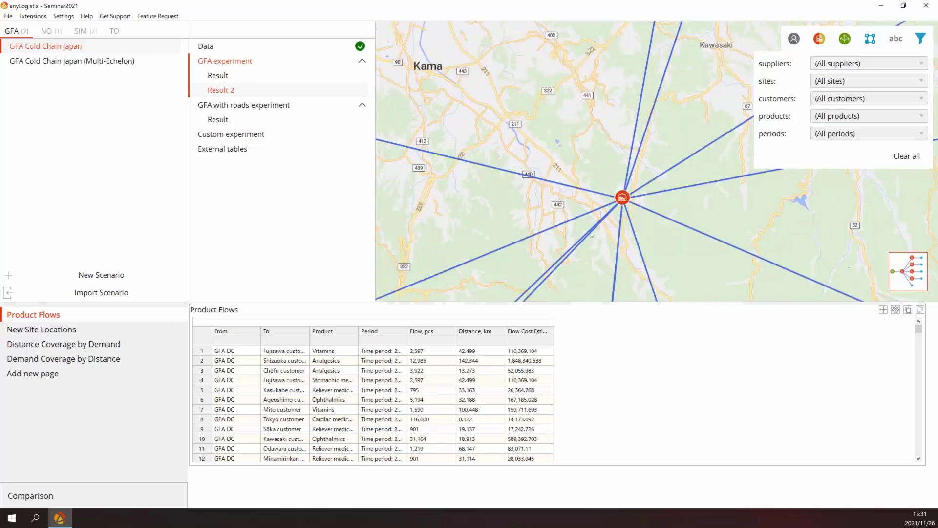
{"action": "left_click", "coordinate": [921, 38]}
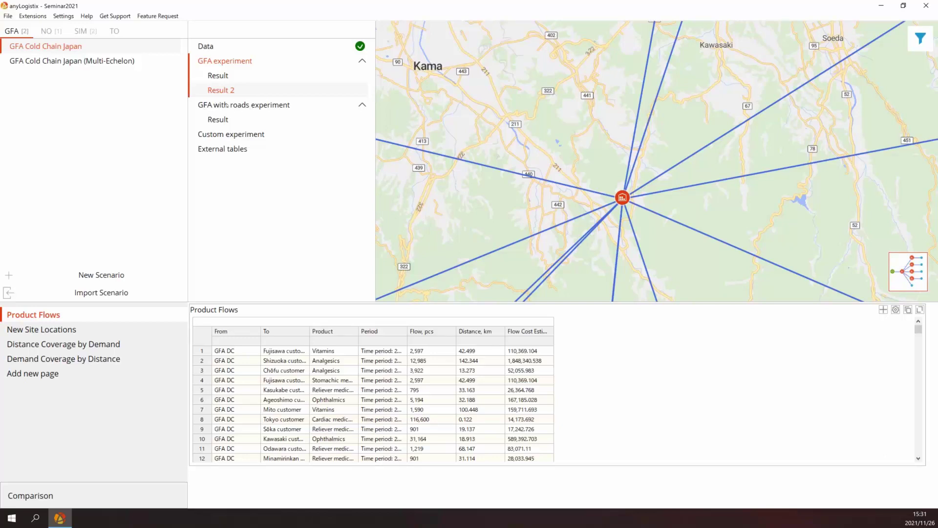
{"action": "left_click", "coordinate": [260, 106]}
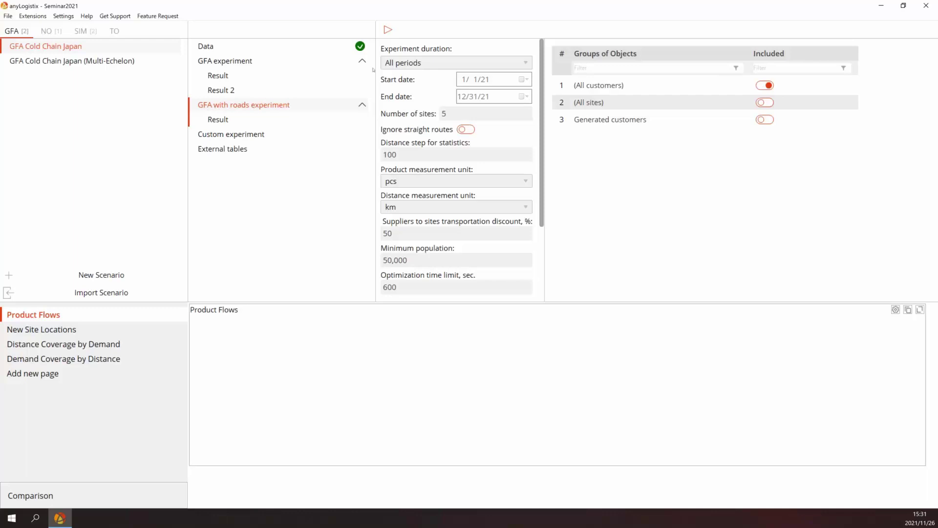
{"action": "left_click", "coordinate": [388, 31]}
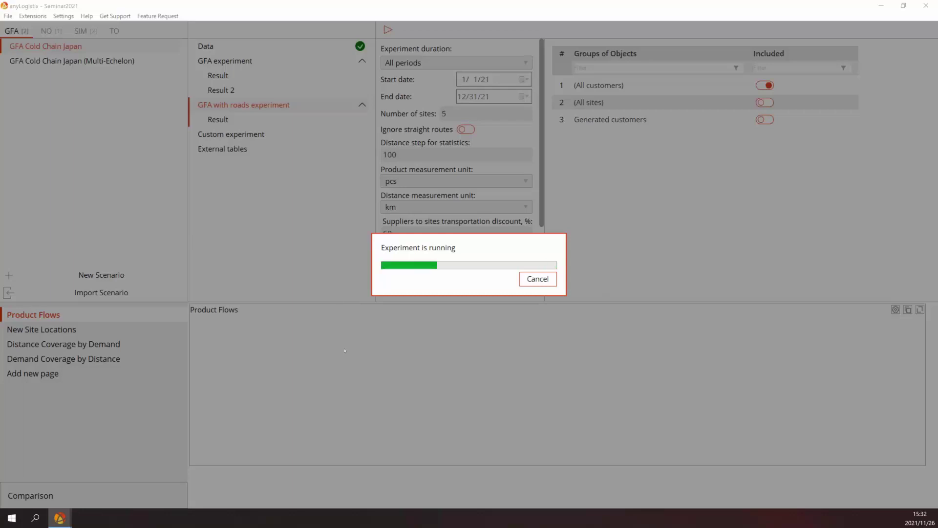
{"action": "key", "text": "Escape"}
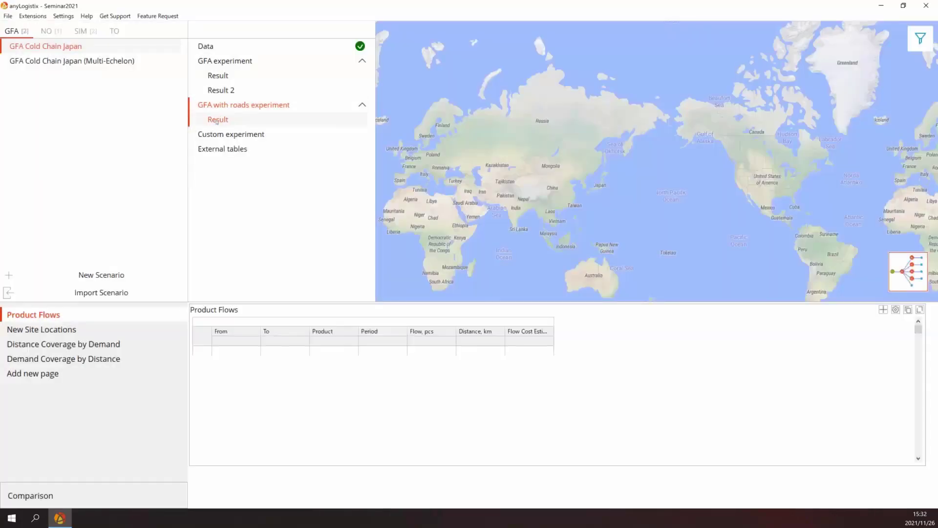
Compare the site locations in the GFA with roads result with those in Result 2 of the GFA experiment.
{"action": "left_click", "coordinate": [921, 38]}
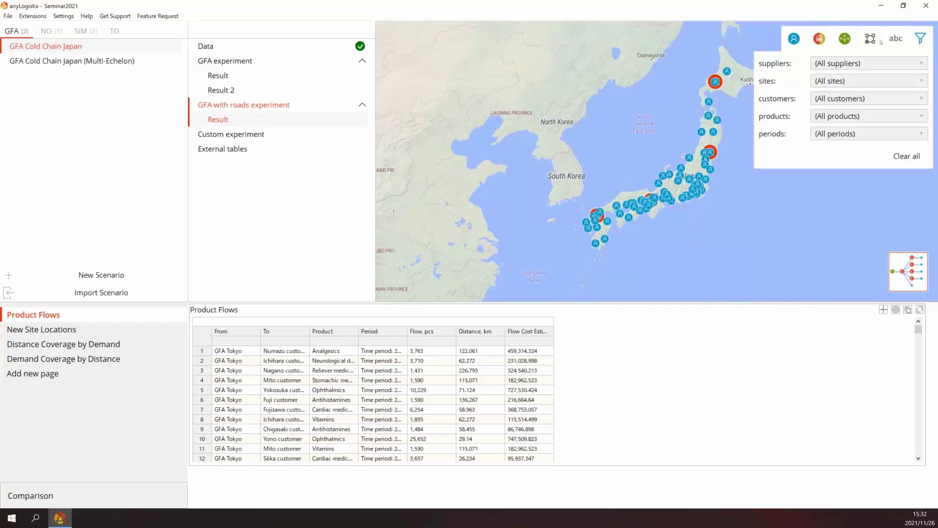
{"action": "left_click", "coordinate": [795, 39]}
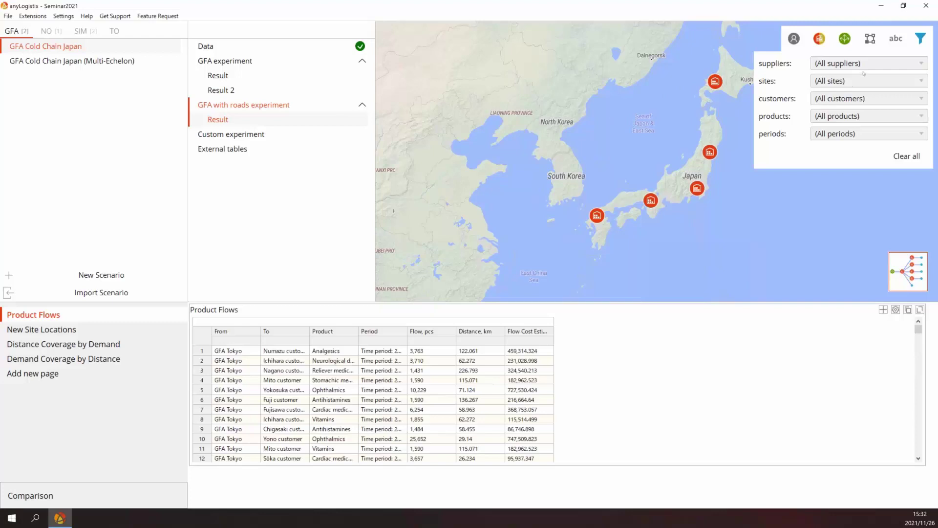
{"action": "left_click", "coordinate": [222, 91]}
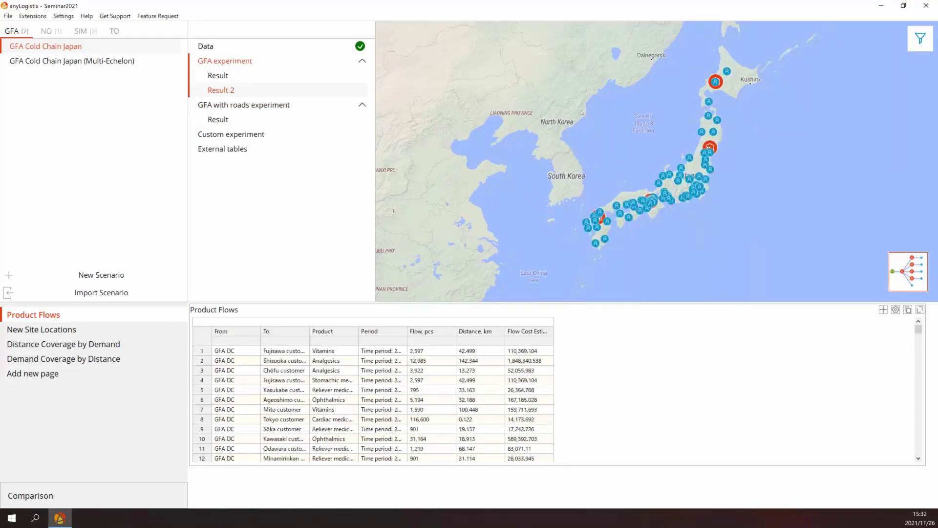
{"action": "left_click", "coordinate": [214, 120]}
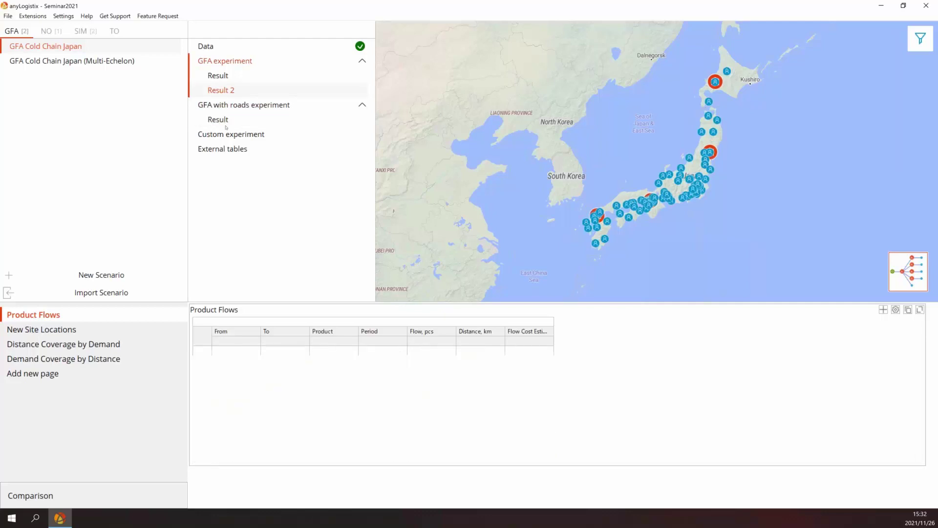
{"action": "left_click", "coordinate": [226, 120]}
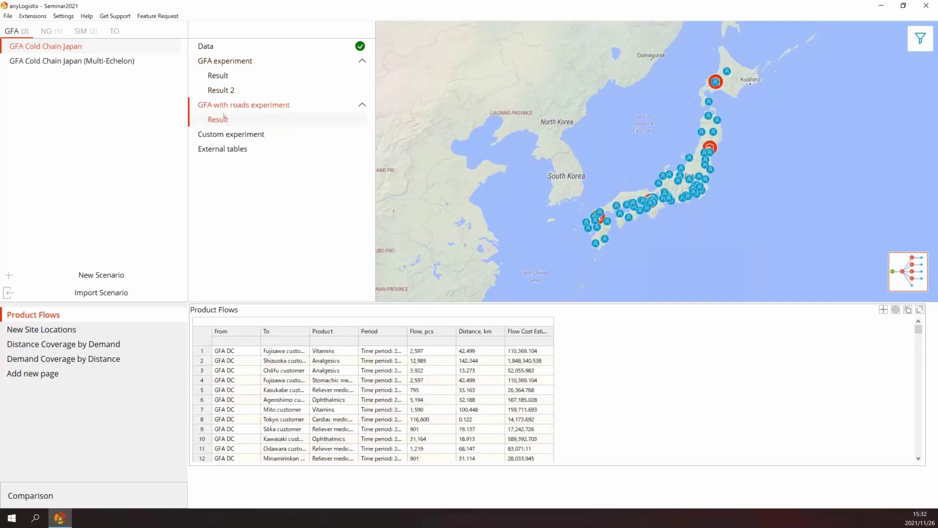
Hide the customers on the GFA with roads result map and examine the location of the site near Iizuka.
{"action": "left_click", "coordinate": [921, 39]}
{"action": "left_click", "coordinate": [793, 39]}
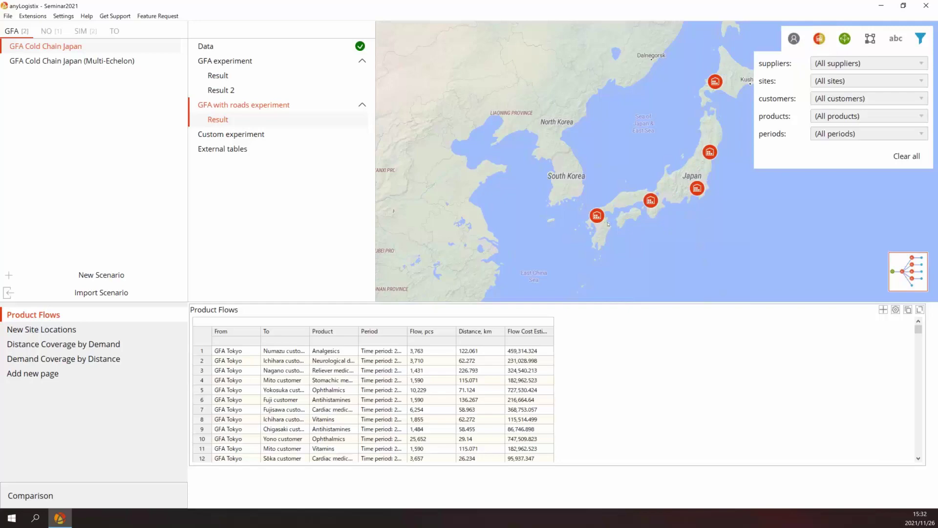
{"action": "scroll", "coordinate": [608, 224], "scroll_direction": "up", "scroll_amount": 1}
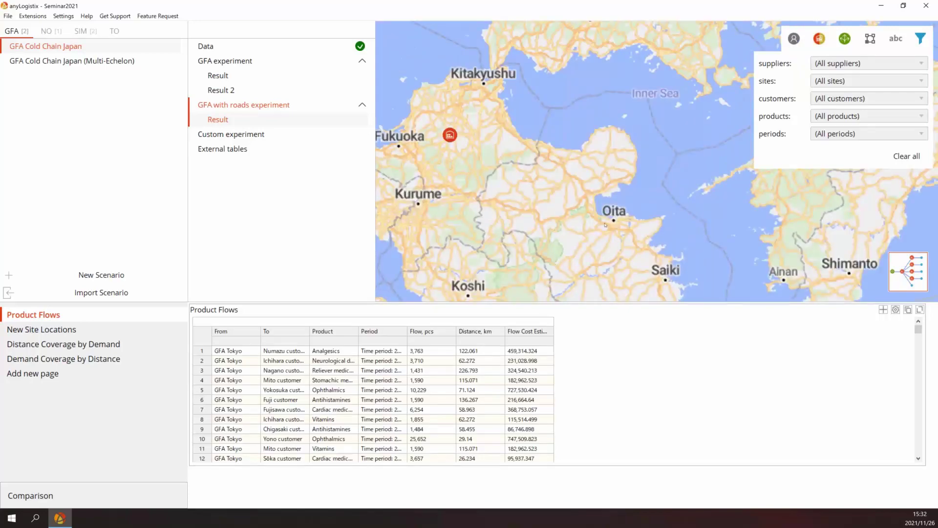
{"action": "scroll", "coordinate": [605, 225], "scroll_direction": "up", "scroll_amount": 1}
{"action": "scroll", "coordinate": [610, 197], "scroll_direction": "up", "scroll_amount": 1}
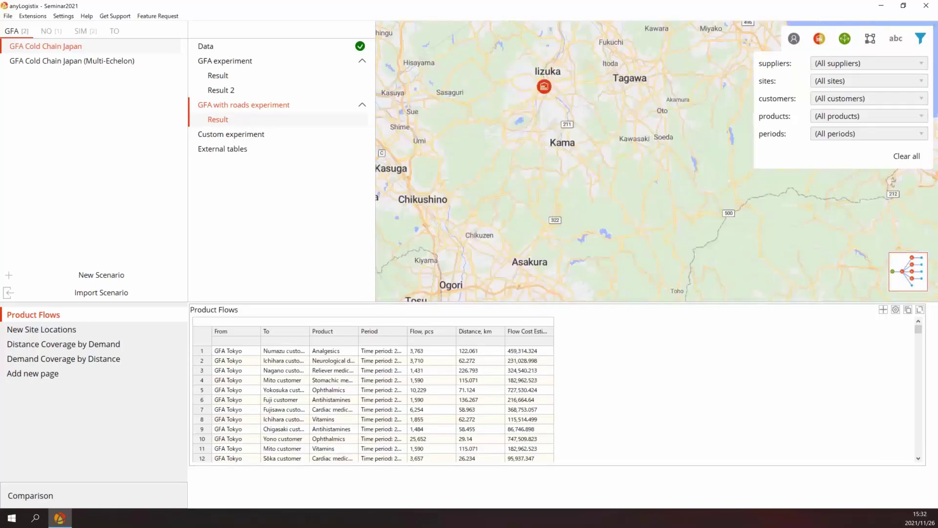
{"action": "scroll", "coordinate": [599, 138], "scroll_direction": "up", "scroll_amount": 1}
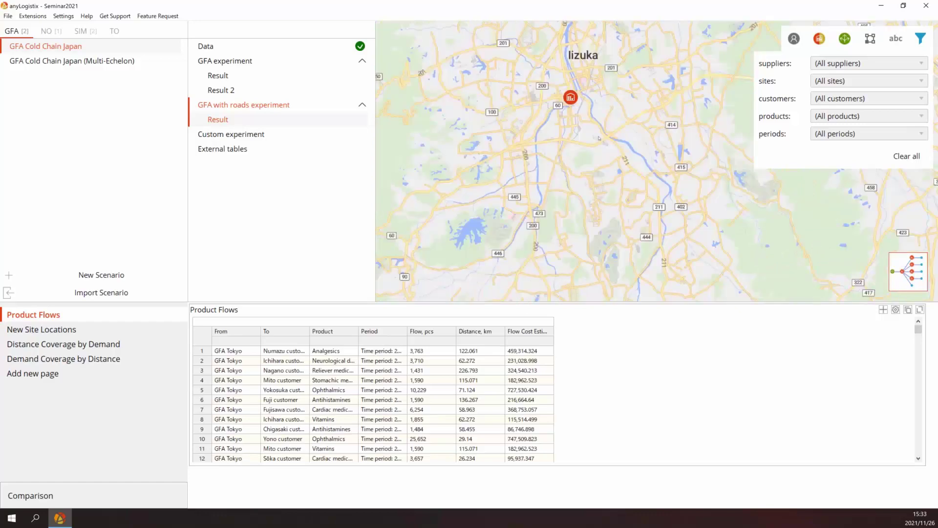
{"action": "scroll", "coordinate": [600, 138], "scroll_direction": "up", "scroll_amount": 1}
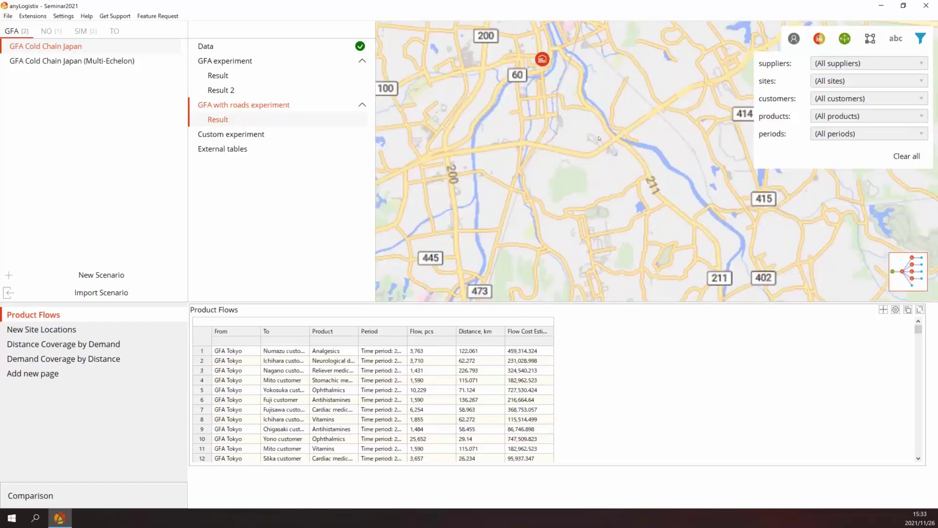
{"action": "scroll", "coordinate": [599, 138], "scroll_direction": "down", "scroll_amount": 1}
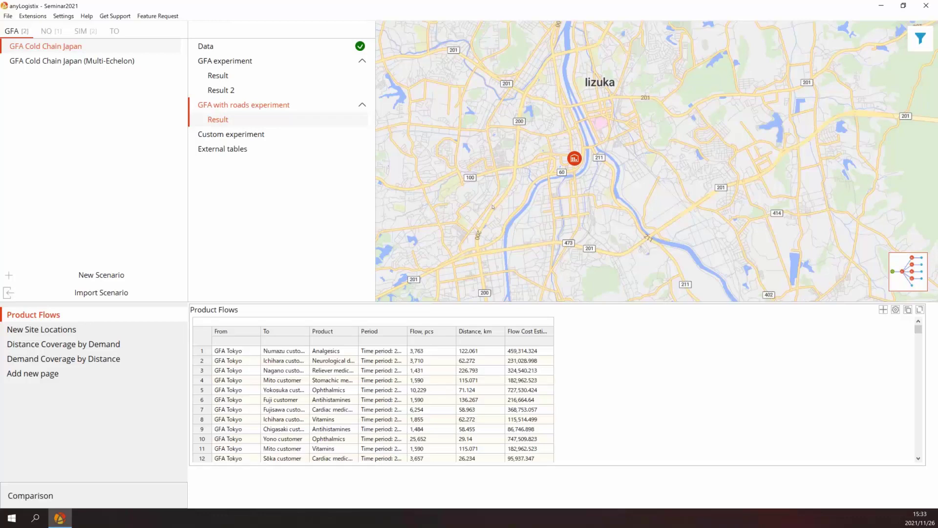
Convert the GFA with roads result to a GFA scenario and hide the customers on the new scenario's map.
{"action": "right_click", "coordinate": [222, 120]}
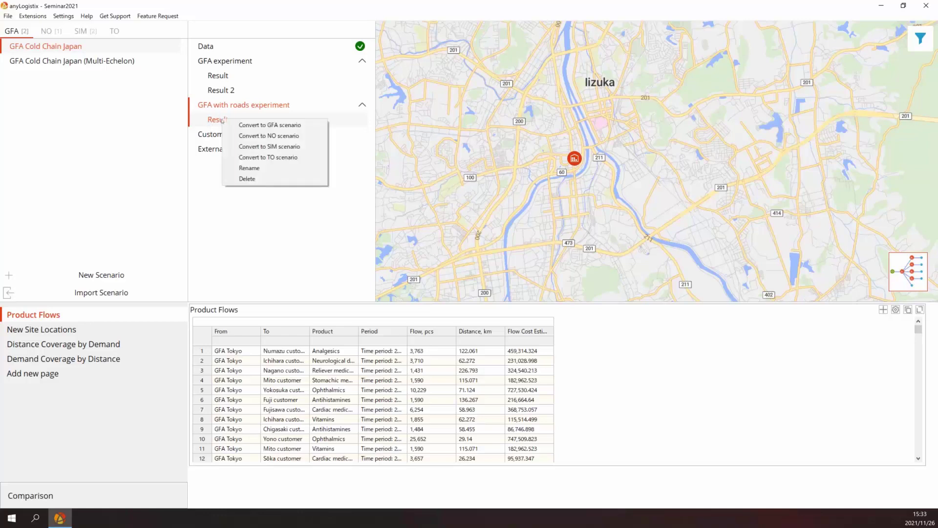
{"action": "left_click", "coordinate": [277, 127]}
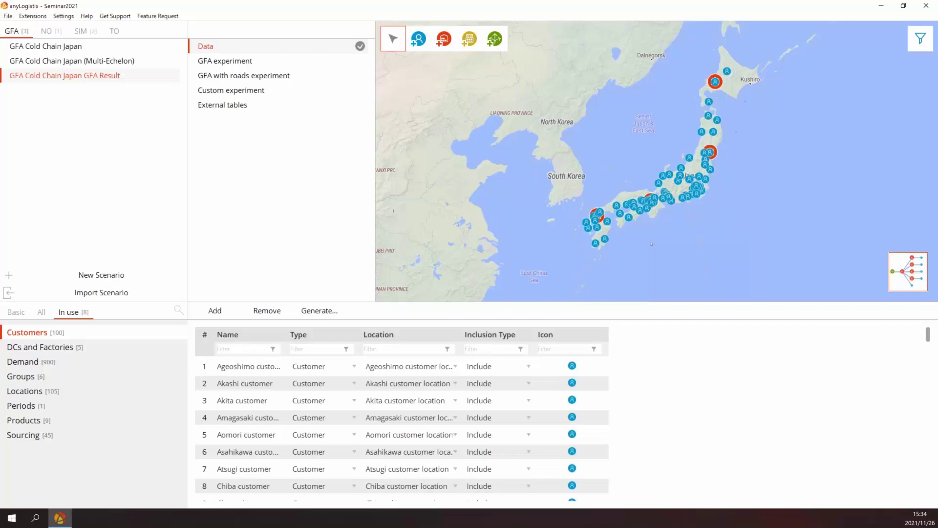
{"action": "left_click", "coordinate": [920, 38]}
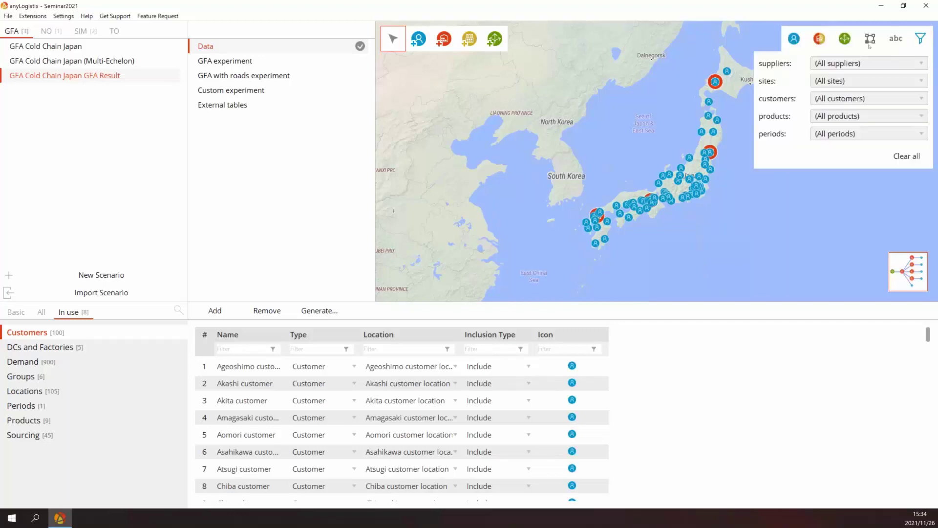
{"action": "left_click", "coordinate": [794, 38]}
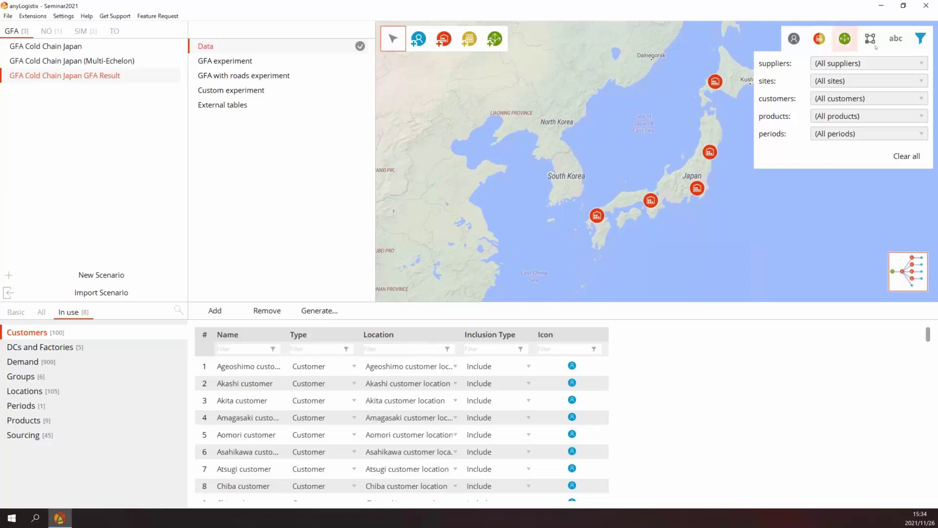
{"action": "left_click", "coordinate": [921, 47]}
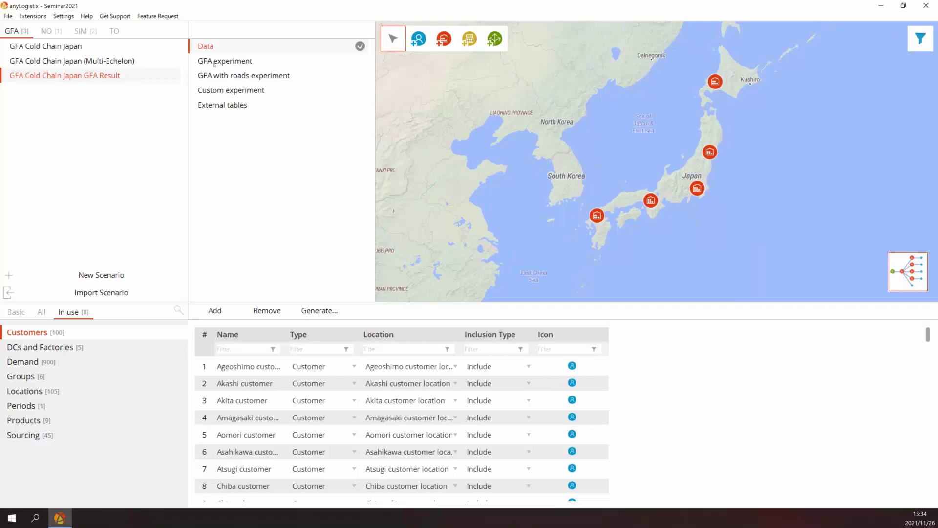
Set the product measurement unit to pcs in the GFA experiment of the GFA Cold Chain Japan GFA Result scenario.
{"action": "left_click", "coordinate": [273, 62]}
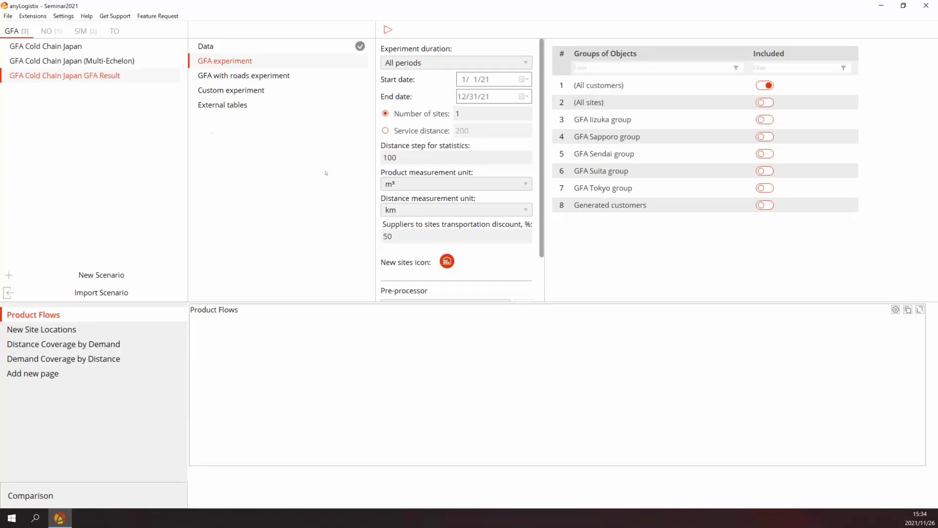
{"action": "left_click", "coordinate": [411, 186]}
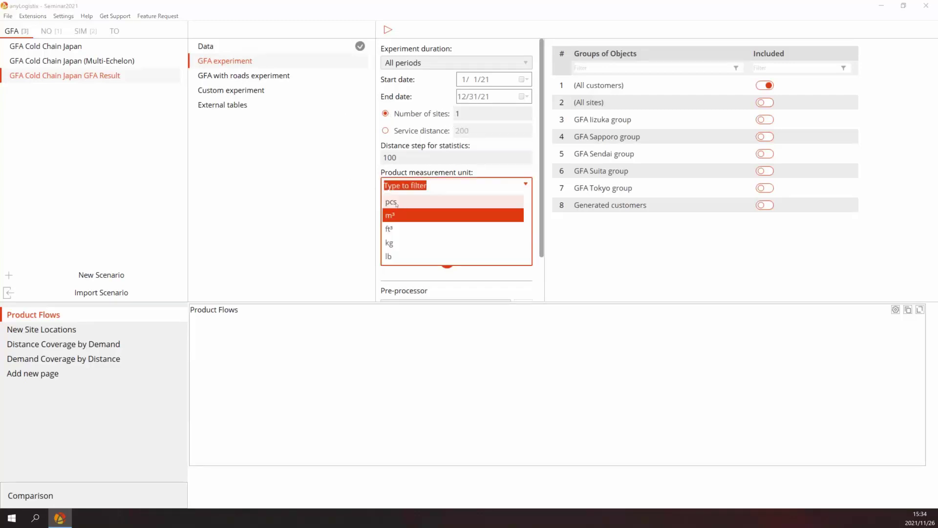
{"action": "left_click", "coordinate": [397, 203]}
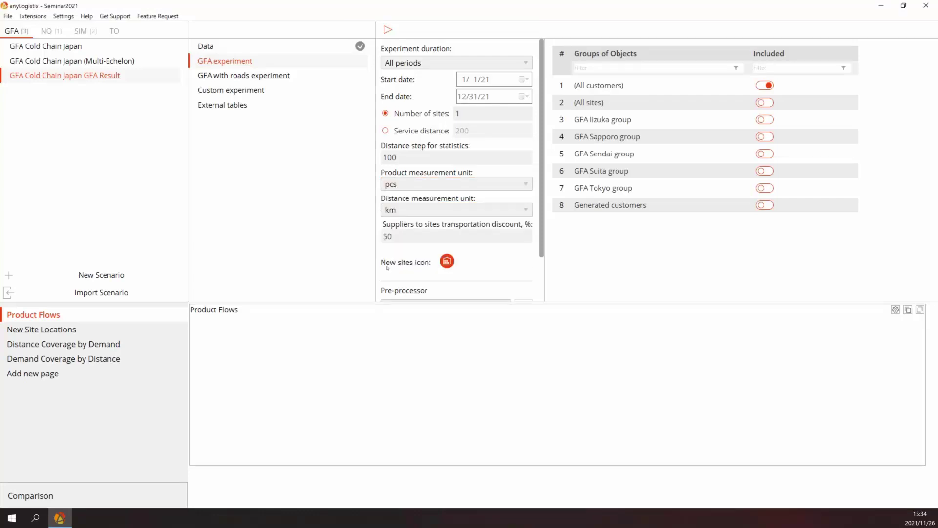
Set the new sites icon to the purple warehouse and include (All sites) instead of (All customers) in the GFA experiment.
{"action": "left_click", "coordinate": [447, 263]}
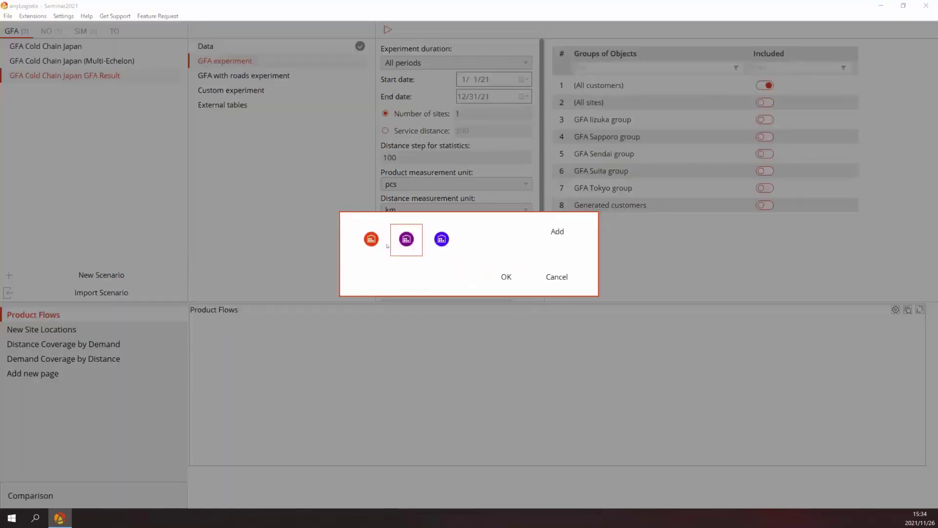
{"action": "left_click", "coordinate": [503, 277]}
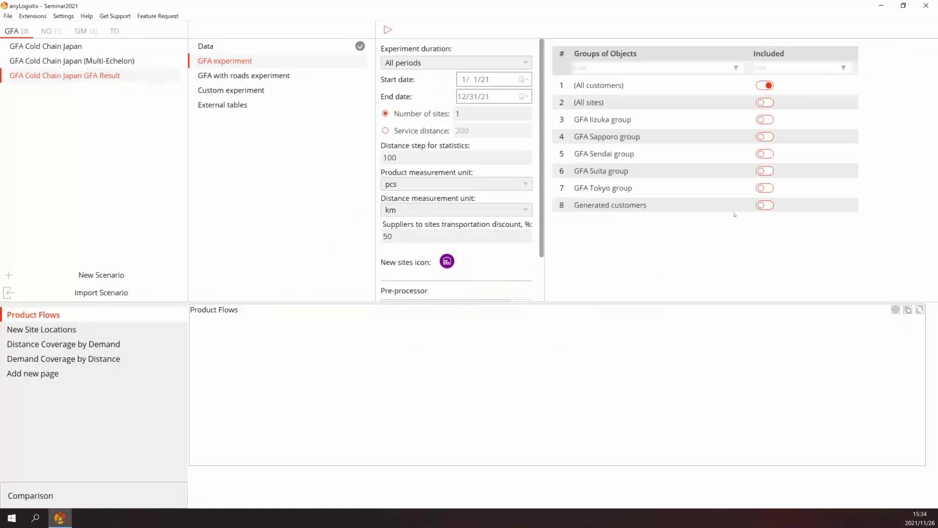
{"action": "left_click", "coordinate": [757, 87]}
{"action": "left_click", "coordinate": [763, 103]}
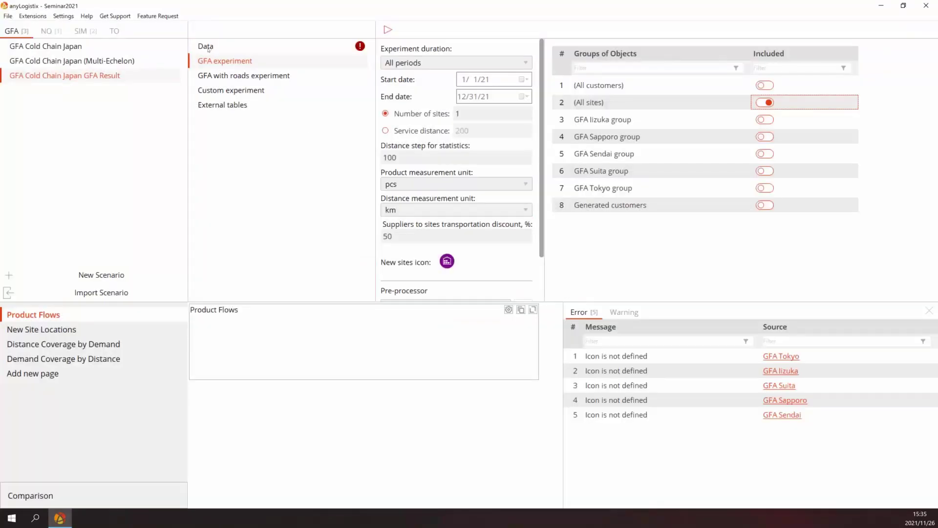
Assign the red warehouse icon to all five GFA DCs in the scenario data.
{"action": "left_click", "coordinate": [209, 49]}
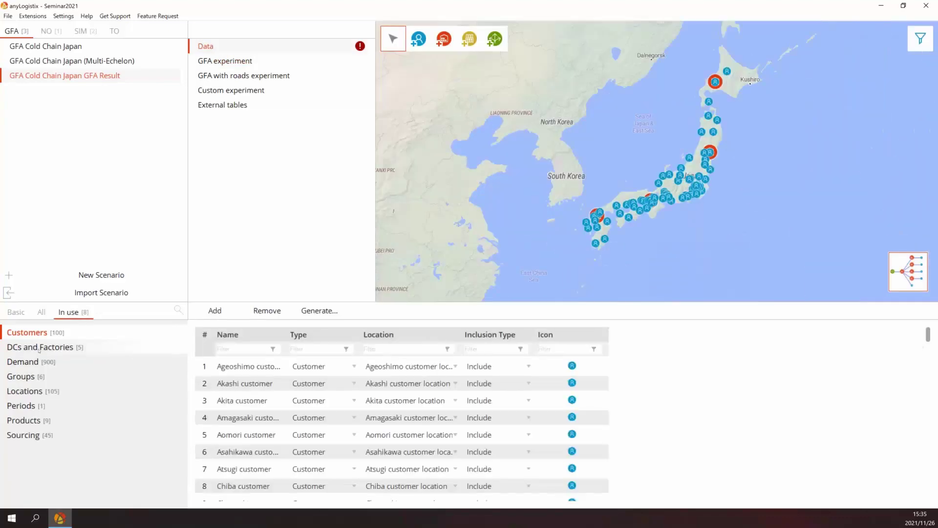
{"action": "left_click", "coordinate": [554, 428], "text": "shift"}
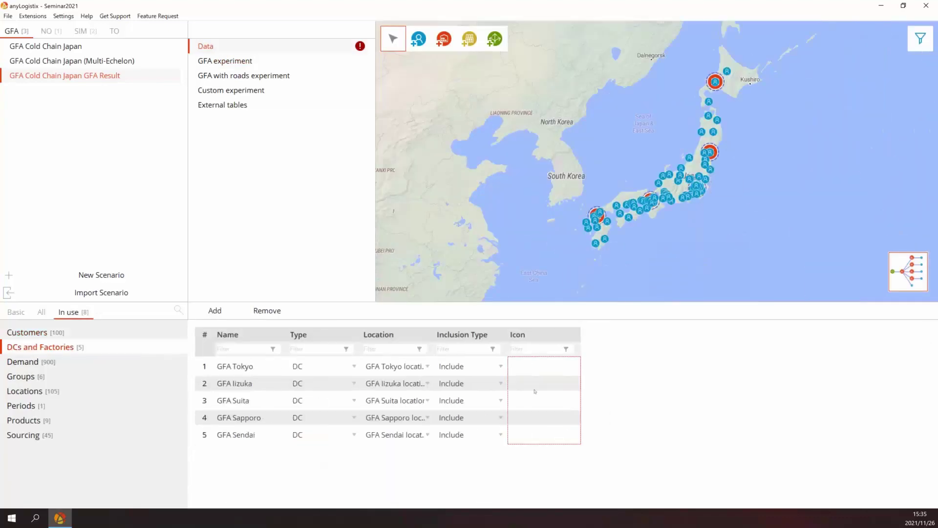
{"action": "double_click", "coordinate": [535, 391]}
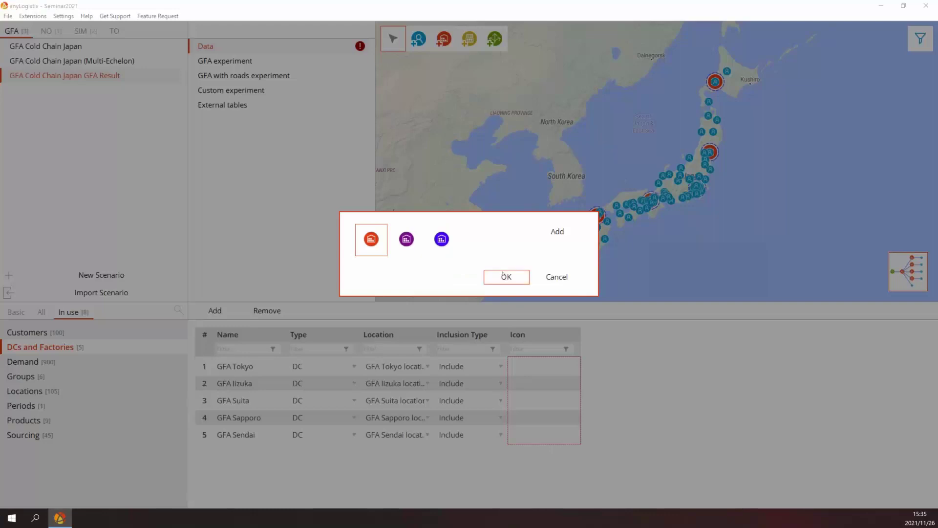
{"action": "left_click", "coordinate": [504, 275]}
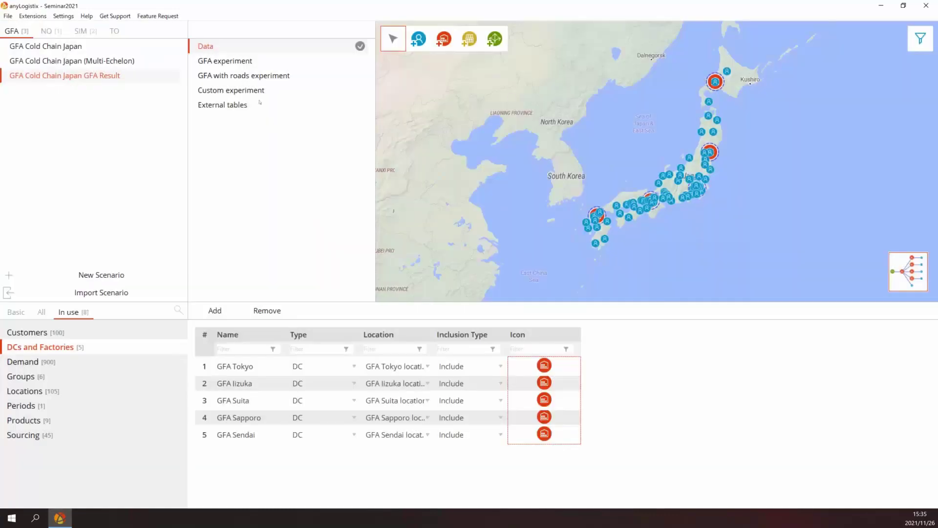
Run the GFA experiment and hide the customers on its result map.
{"action": "left_click", "coordinate": [230, 61]}
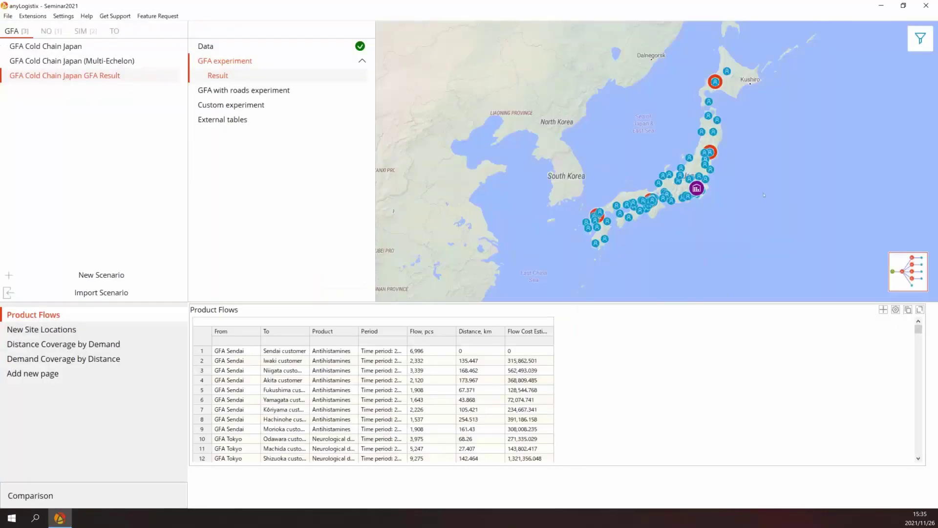
{"action": "left_click", "coordinate": [921, 39]}
{"action": "left_click", "coordinate": [794, 38]}
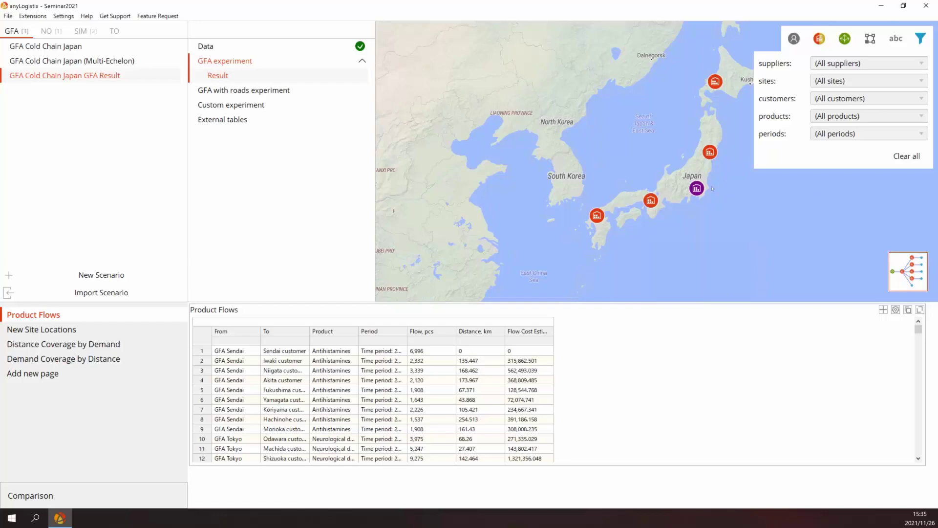
Compare the new purple site's location near Tokyo with the existing red site and show the result as a schema instead of the map.
{"action": "scroll", "coordinate": [713, 189], "scroll_direction": "up", "scroll_amount": 1}
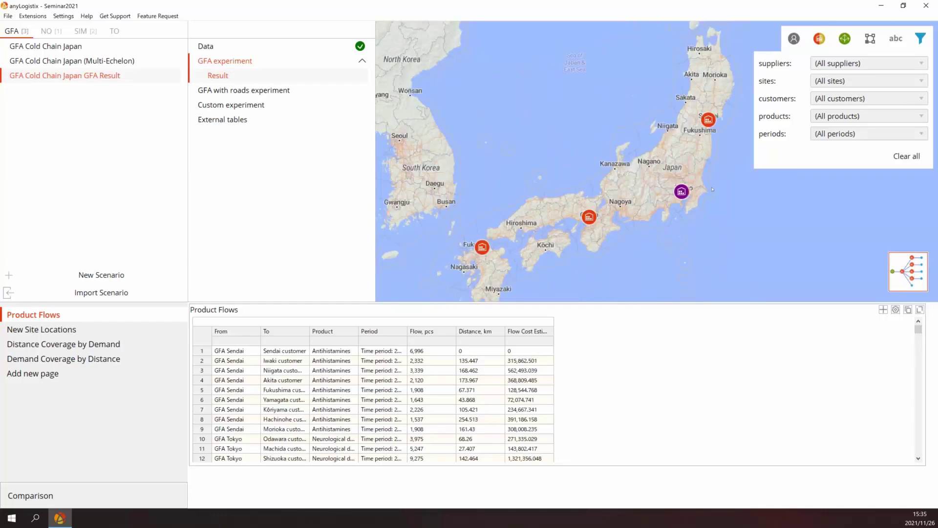
{"action": "scroll", "coordinate": [712, 189], "scroll_direction": "up", "scroll_amount": 3}
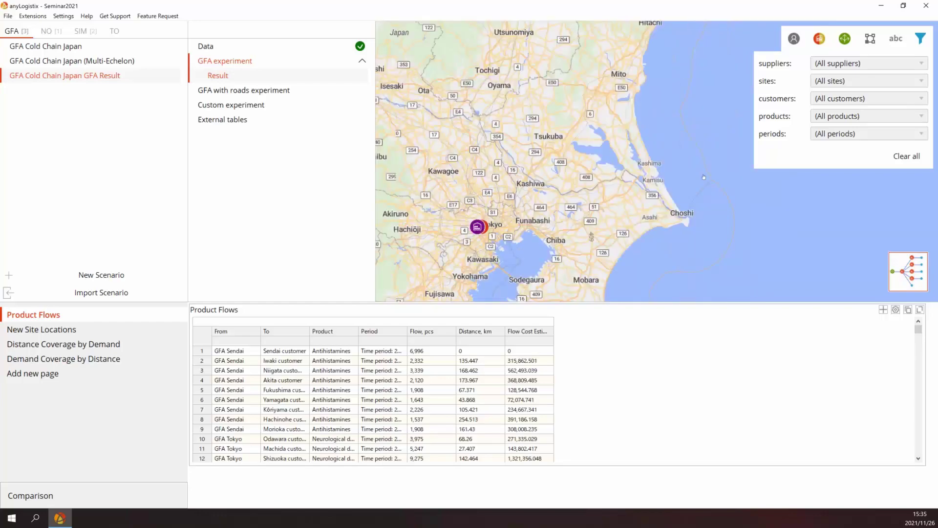
{"action": "scroll", "coordinate": [703, 177], "scroll_direction": "up", "scroll_amount": 1}
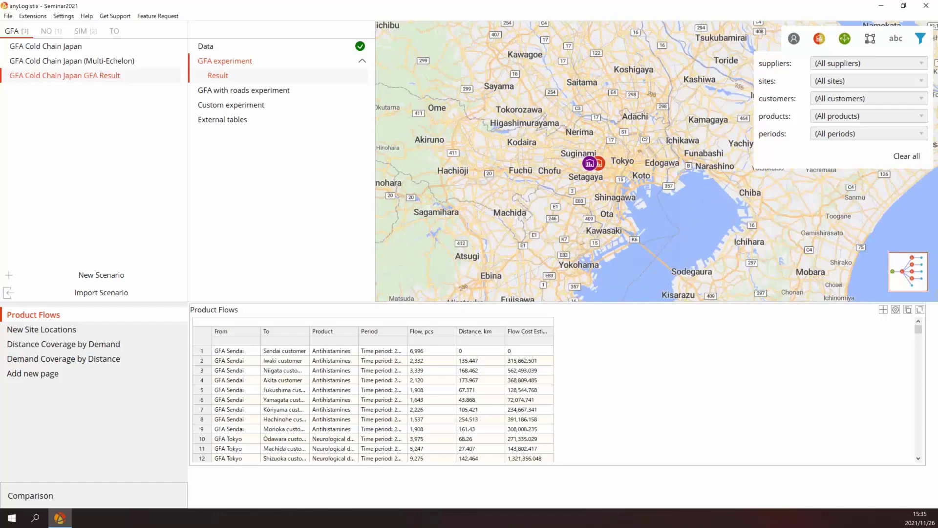
{"action": "scroll", "coordinate": [580, 141], "scroll_direction": "up", "scroll_amount": 1}
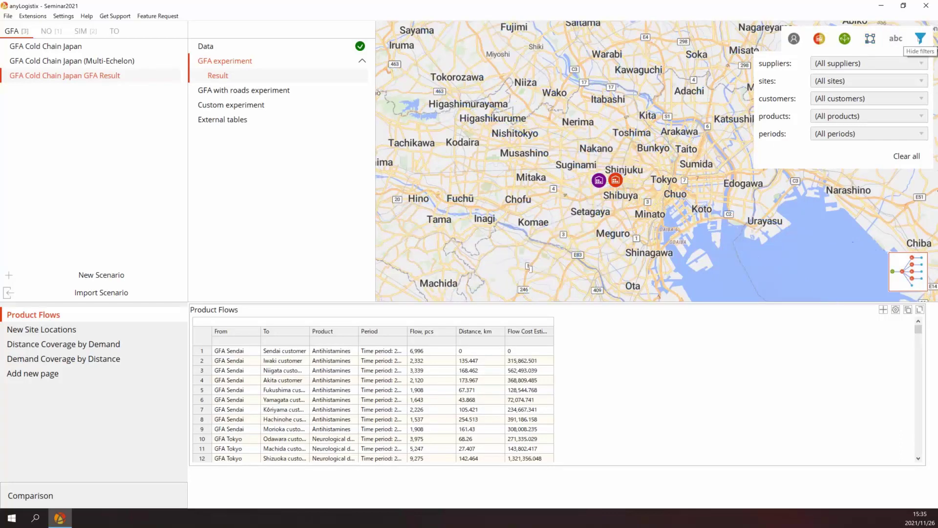
{"action": "left_click", "coordinate": [906, 279]}
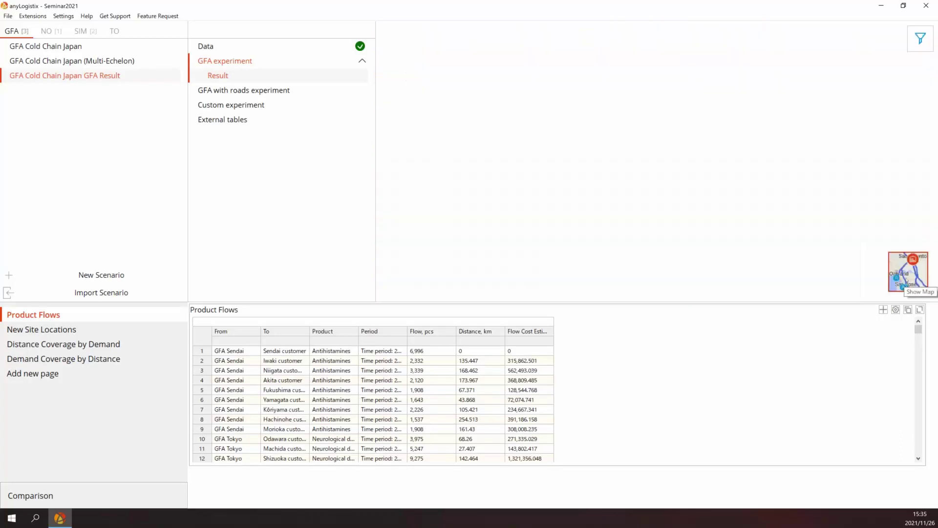
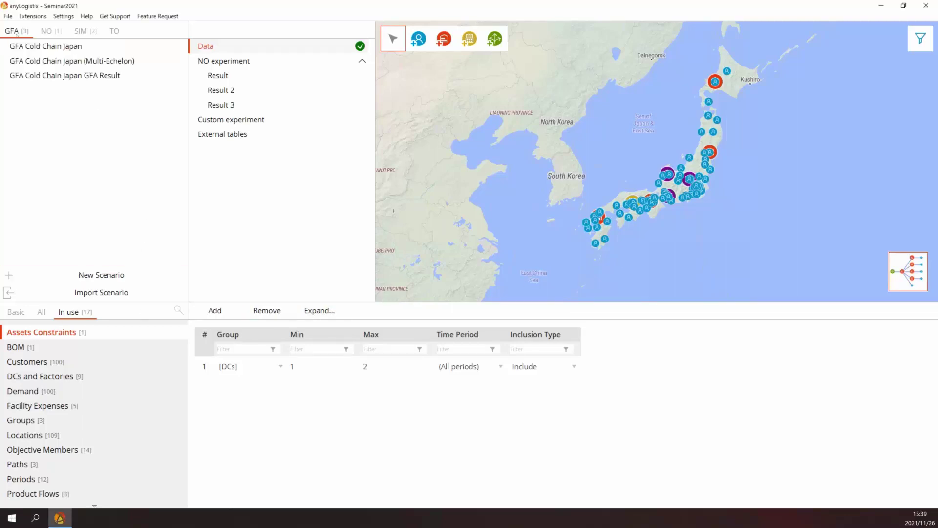
Open the data of the NO Master Planning Japan scenario and show only the sites on its map, without customers and suppliers.
{"action": "left_click", "coordinate": [54, 76]}
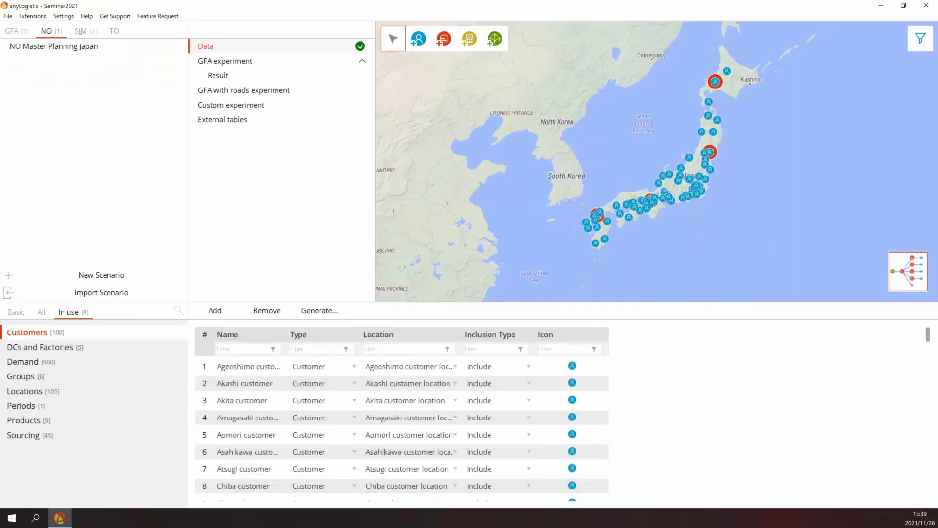
{"action": "left_click", "coordinate": [47, 31]}
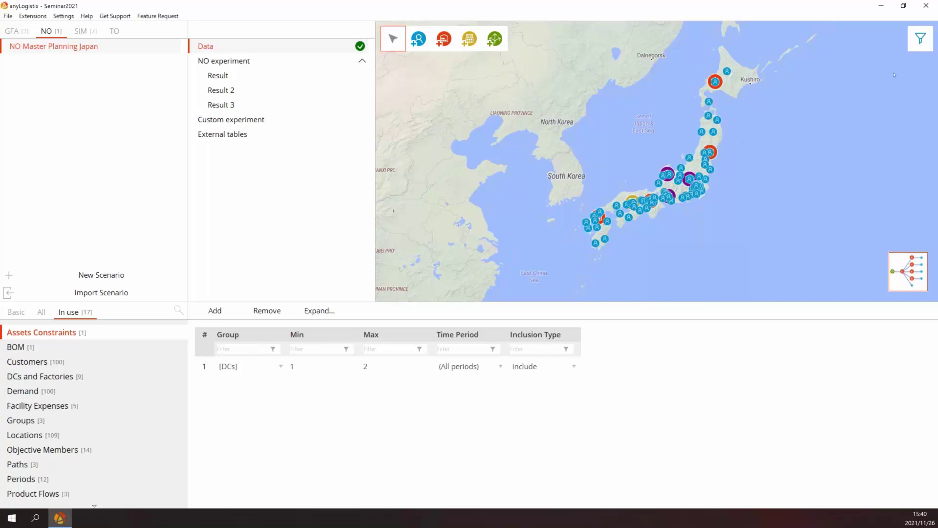
{"action": "left_click", "coordinate": [920, 38]}
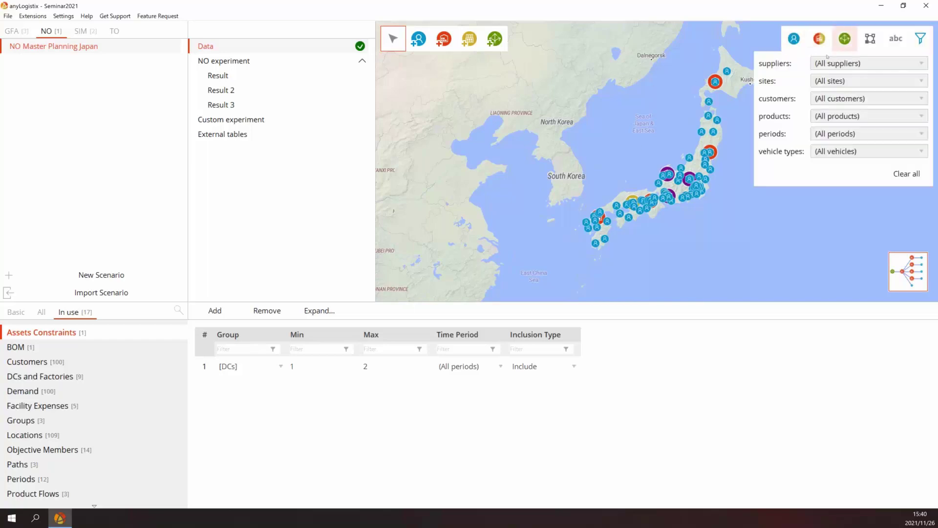
{"action": "left_click", "coordinate": [834, 41]}
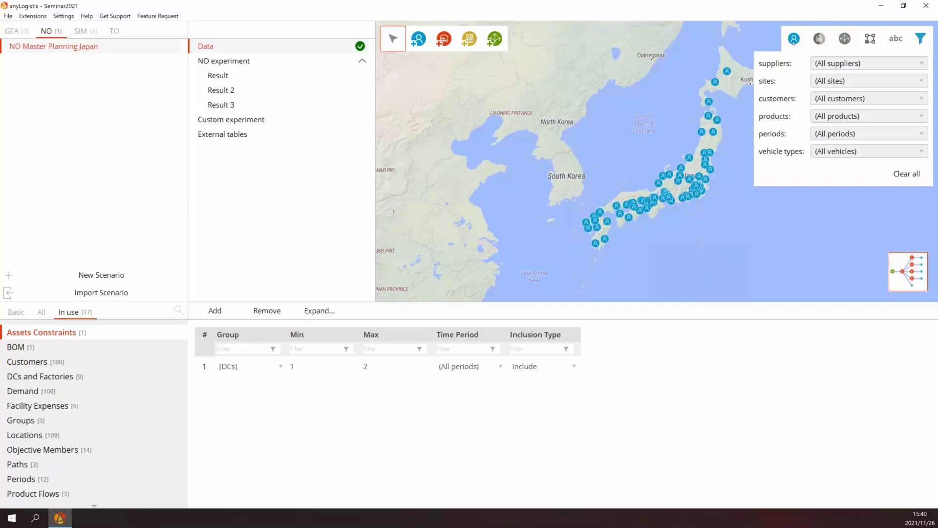
{"action": "left_click", "coordinate": [795, 38]}
{"action": "left_click", "coordinate": [820, 39]}
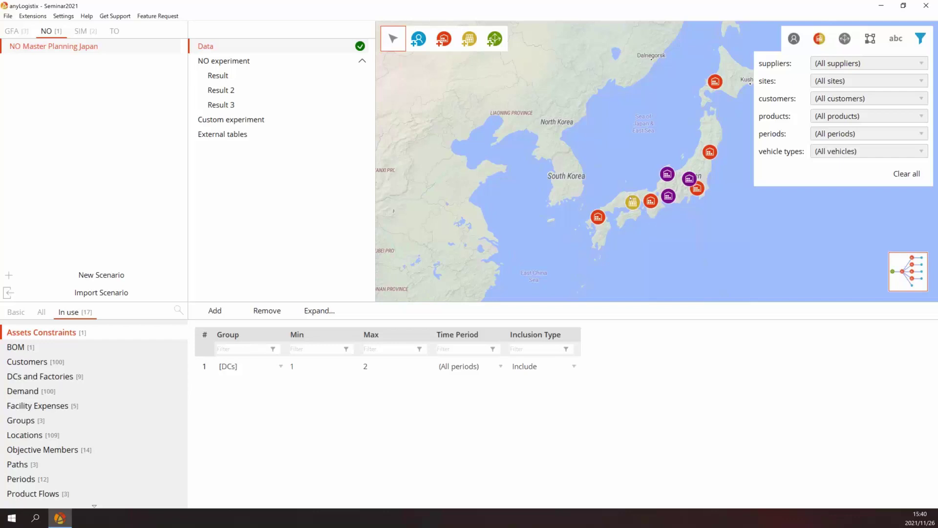
{"action": "left_click", "coordinate": [916, 43]}
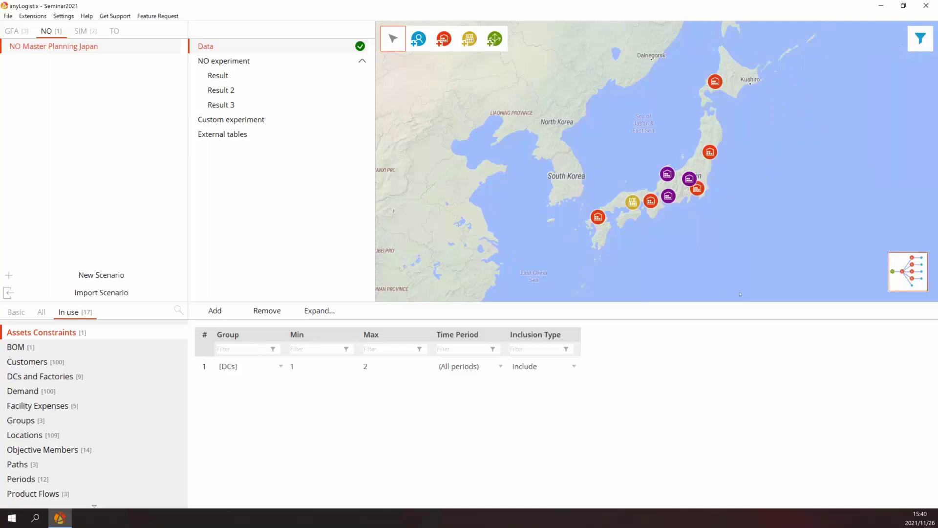
Enlarge the data table area and review the DCs and Factories table, including the icon choices for Site 1.
{"action": "left_click_drag", "start_coordinate": [708, 284], "coordinate": [707, 195]}
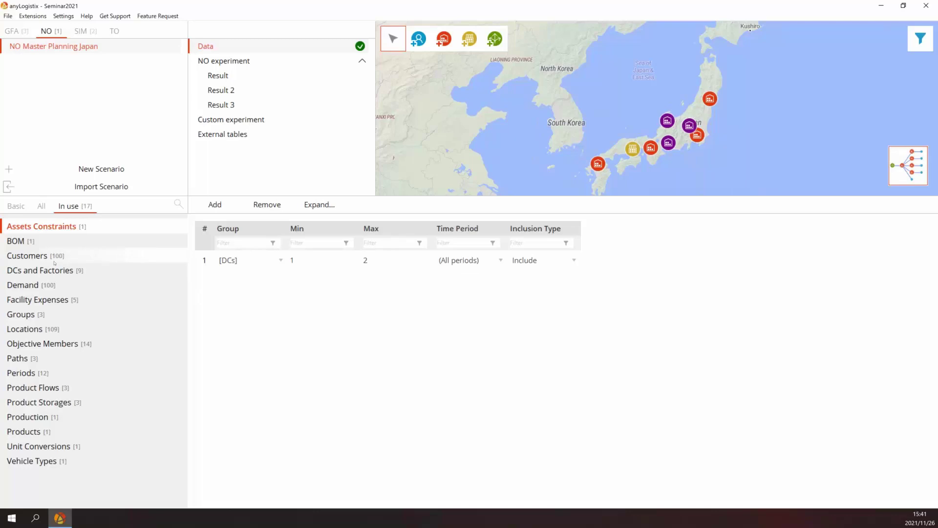
{"action": "left_click", "coordinate": [51, 277]}
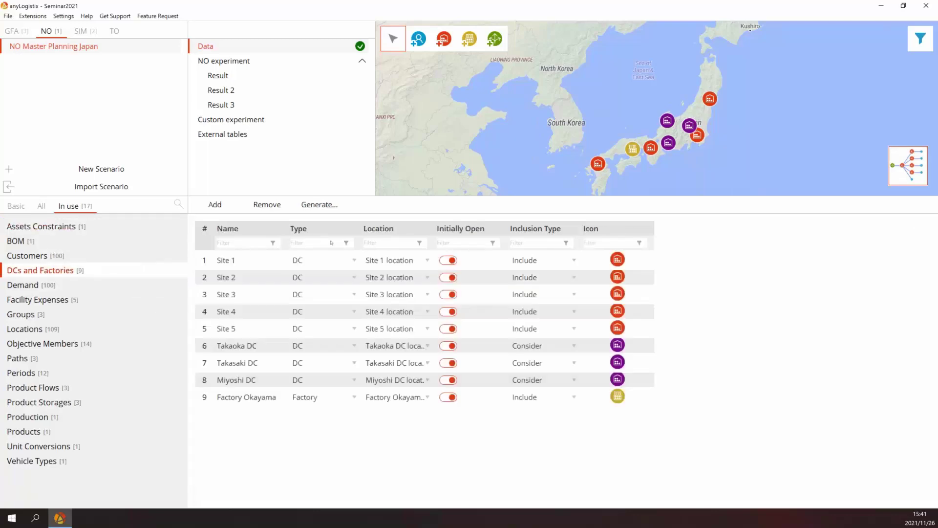
{"action": "left_click", "coordinate": [628, 260]}
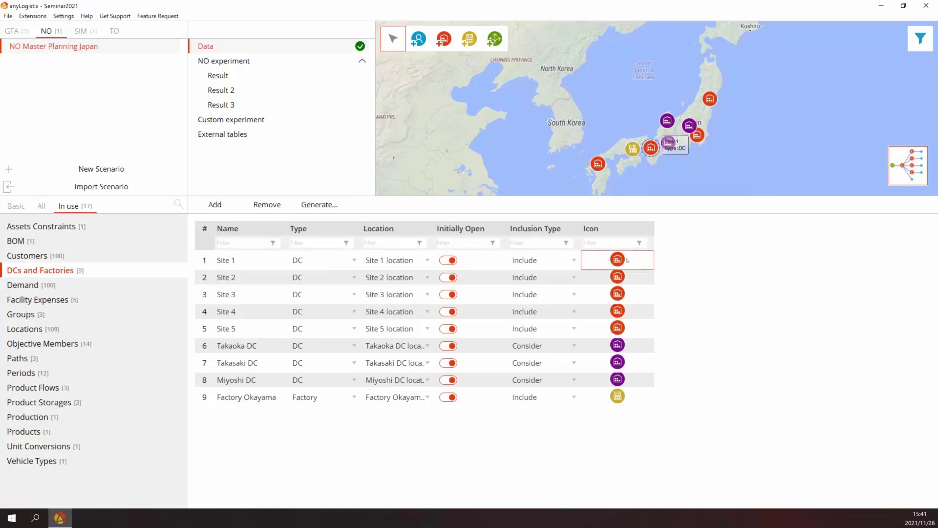
{"action": "left_click", "coordinate": [628, 261]}
{"action": "left_click", "coordinate": [557, 277]}
Review the Customers and Locations tables of the NO Master Planning Japan scenario.
{"action": "left_click", "coordinate": [37, 254]}
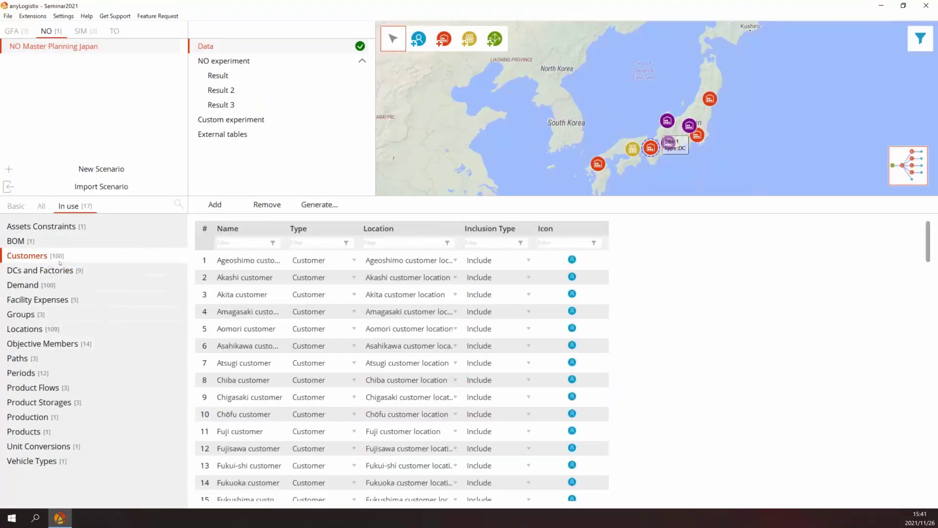
{"action": "scroll", "coordinate": [521, 312], "scroll_direction": "down", "scroll_amount": 14}
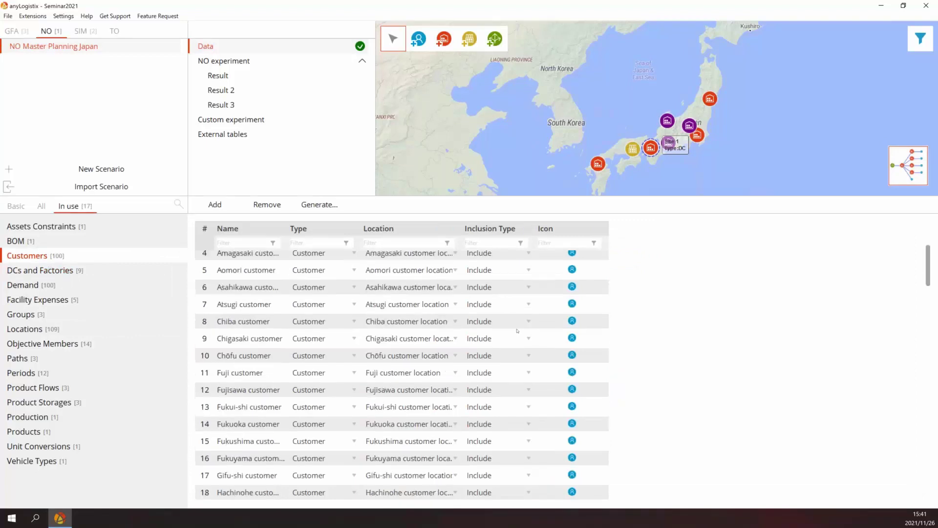
{"action": "scroll", "coordinate": [515, 337], "scroll_direction": "down", "scroll_amount": 14}
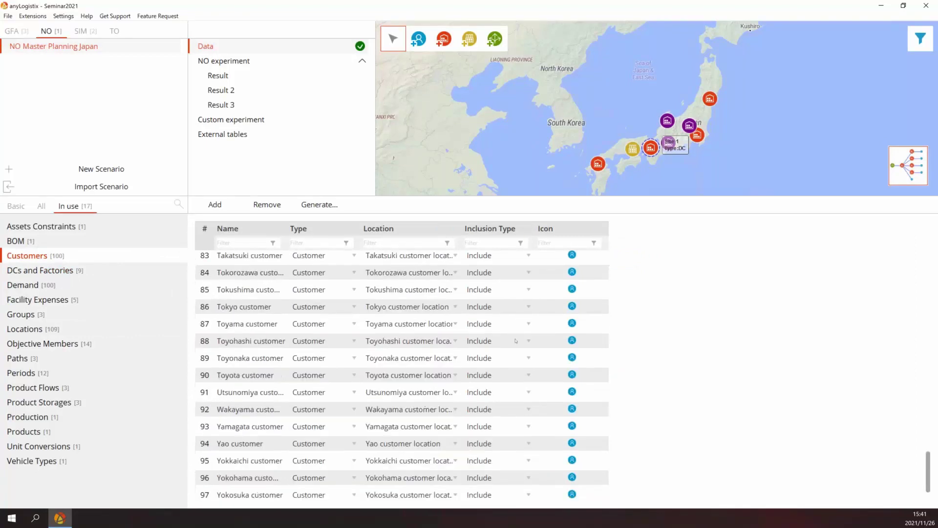
{"action": "left_click", "coordinate": [52, 331]}
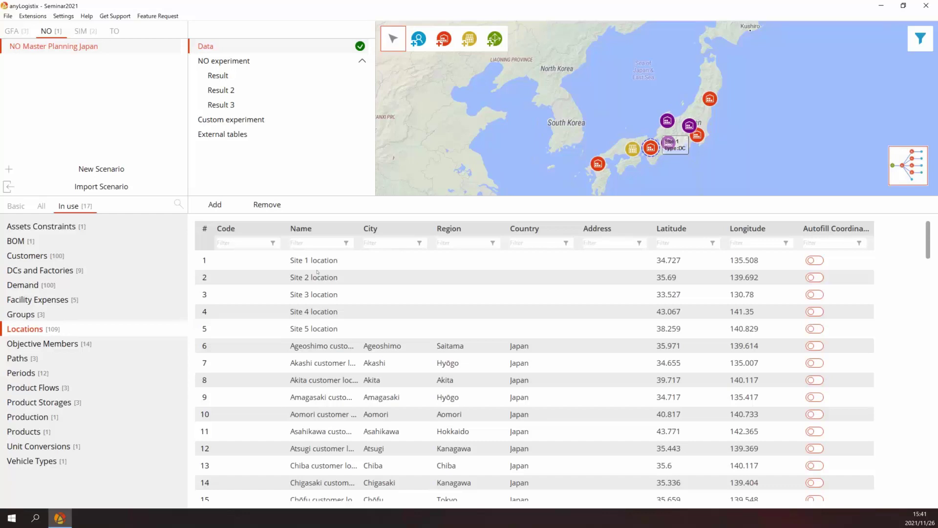
{"action": "scroll", "coordinate": [650, 402], "scroll_direction": "down", "scroll_amount": 1}
{"action": "scroll", "coordinate": [650, 401], "scroll_direction": "down", "scroll_amount": 10}
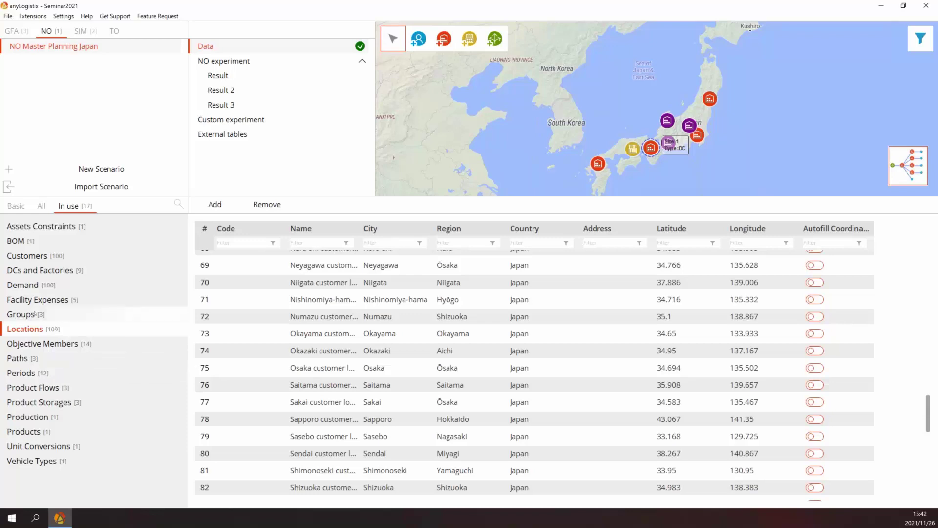
Review the Groups table and inspect which customers are included in the Customers group.
{"action": "left_click", "coordinate": [122, 314]}
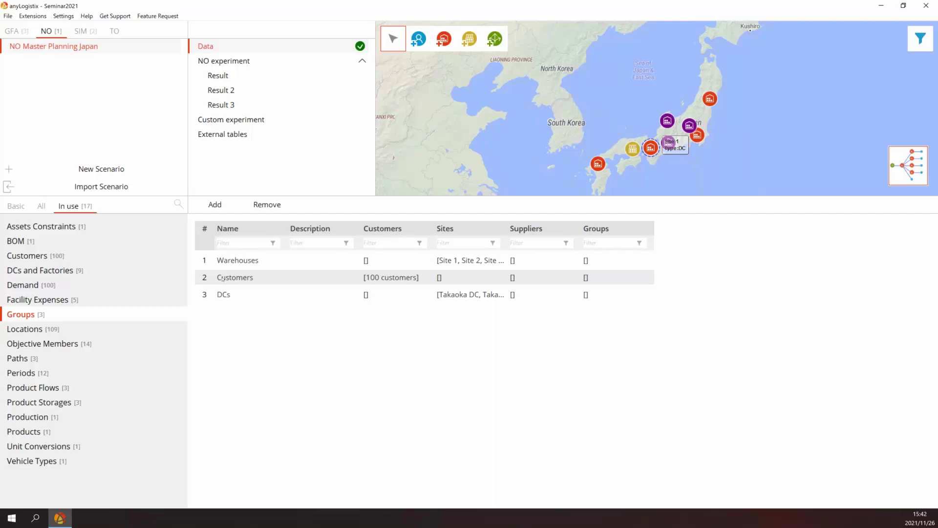
{"action": "left_click", "coordinate": [396, 282]}
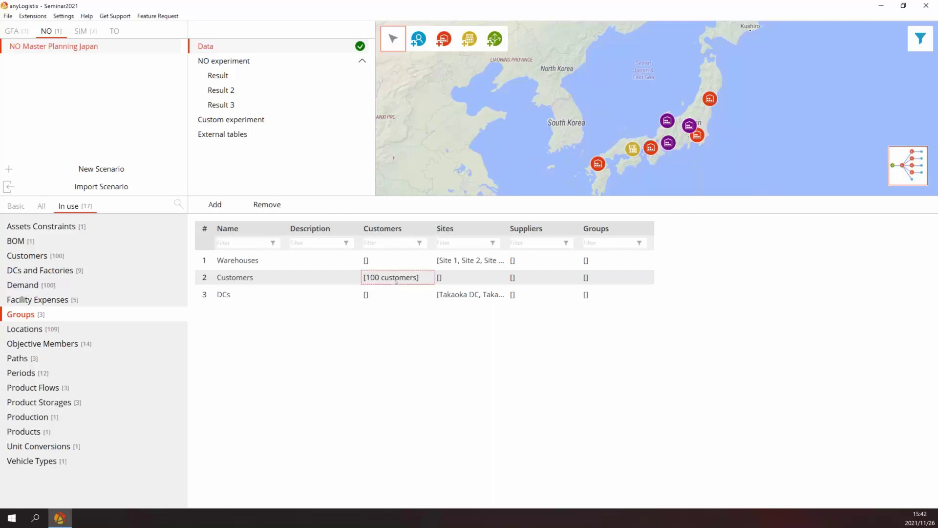
{"action": "left_click", "coordinate": [396, 282]}
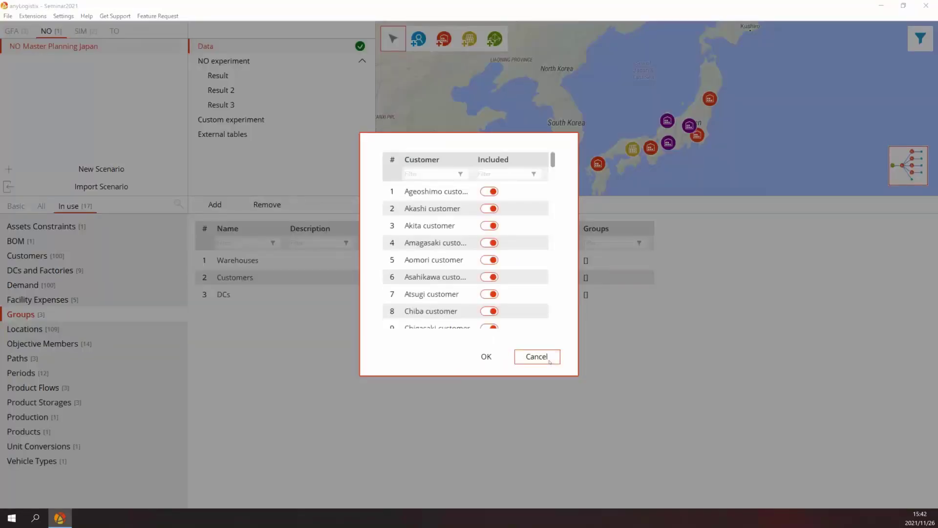
{"action": "left_click", "coordinate": [536, 357]}
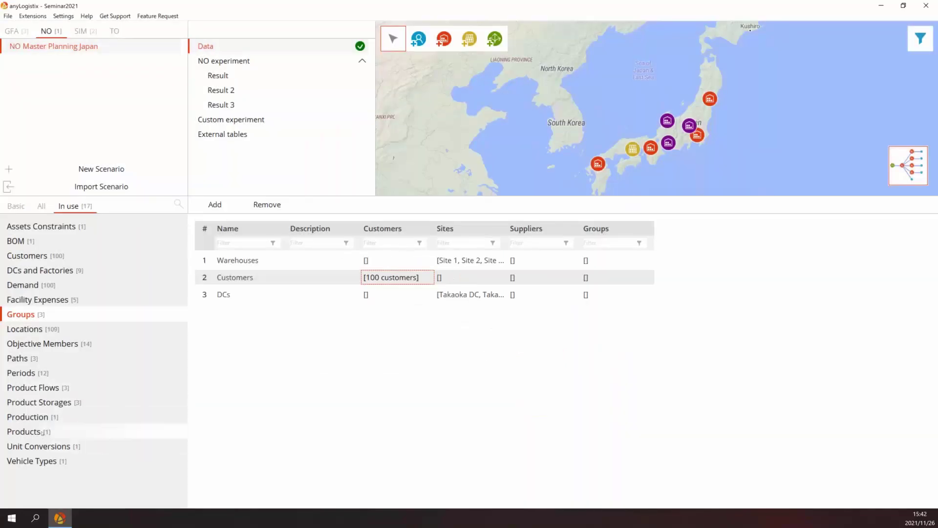
Review the product definition and the customers' demand in the scenario data.
{"action": "left_click", "coordinate": [25, 431]}
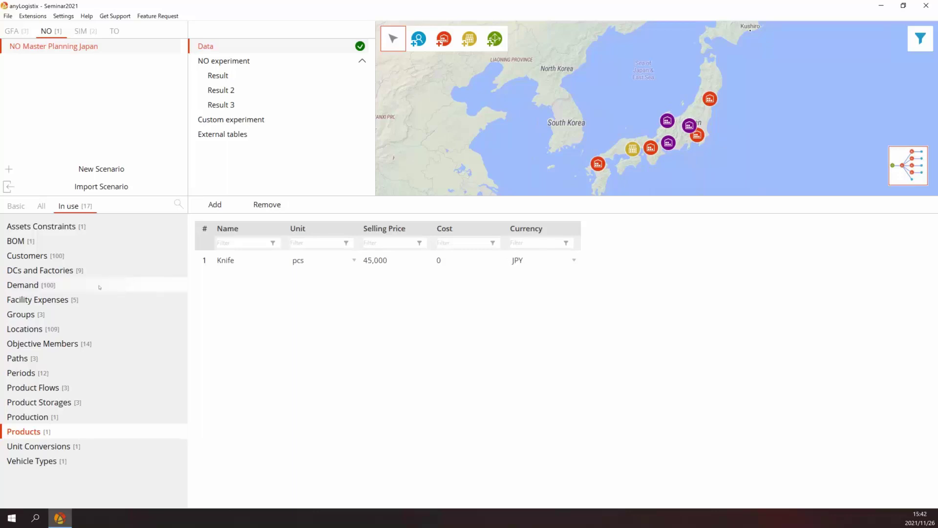
{"action": "left_click", "coordinate": [60, 289]}
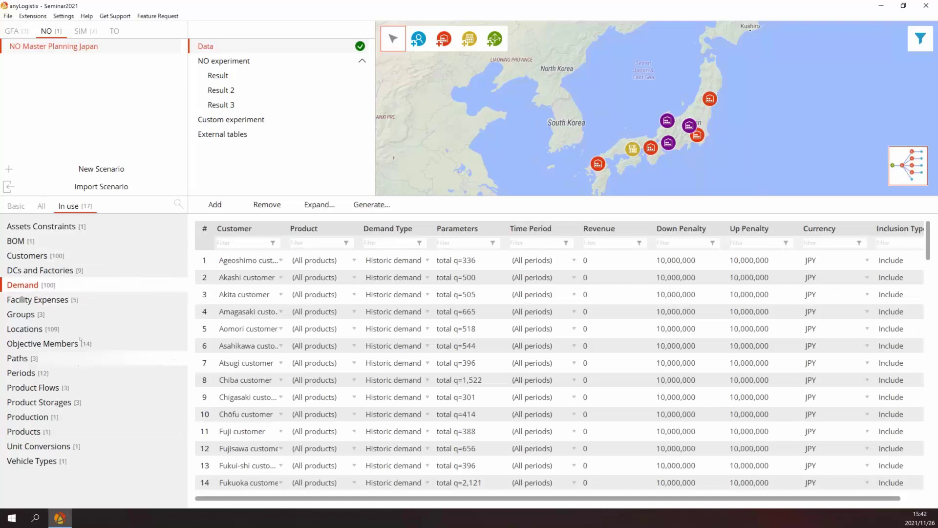
Look through the customers' entries in the Demand table of the NO Master Planning Japan scenario.
{"action": "scroll", "coordinate": [492, 351], "scroll_direction": "down", "scroll_amount": 20}
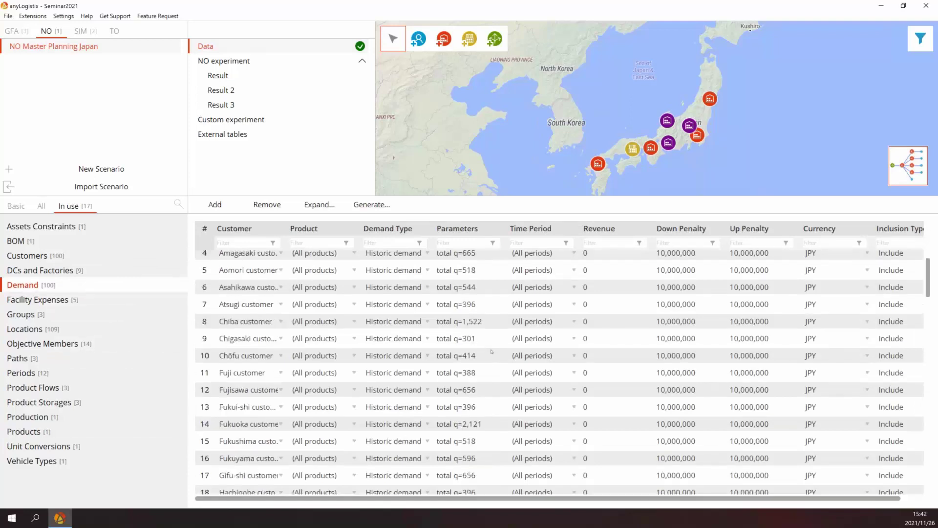
{"action": "scroll", "coordinate": [504, 381], "scroll_direction": "up", "scroll_amount": 6}
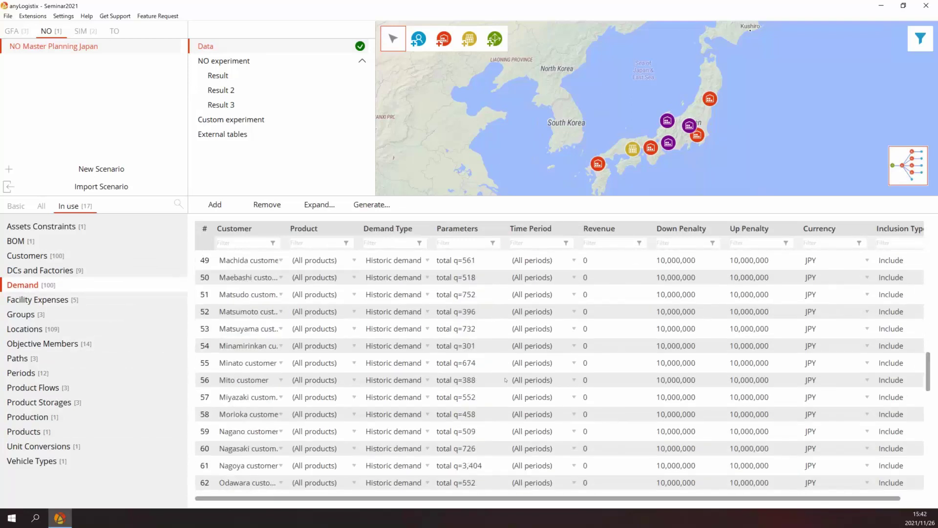
{"action": "scroll", "coordinate": [506, 380], "scroll_direction": "up", "scroll_amount": 12}
{"action": "scroll", "coordinate": [506, 372], "scroll_direction": "up", "scroll_amount": 4}
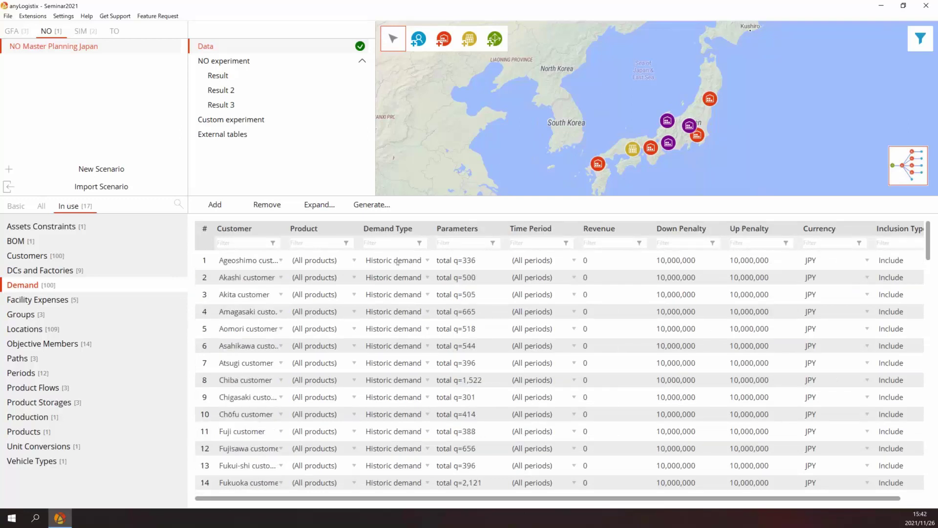
Inspect the dated historic demand quantities of the Ageoshimo customer and close them without changes.
{"action": "left_click", "coordinate": [468, 262]}
{"action": "left_click", "coordinate": [467, 262]}
{"action": "scroll", "coordinate": [462, 274], "scroll_direction": "down", "scroll_amount": 15}
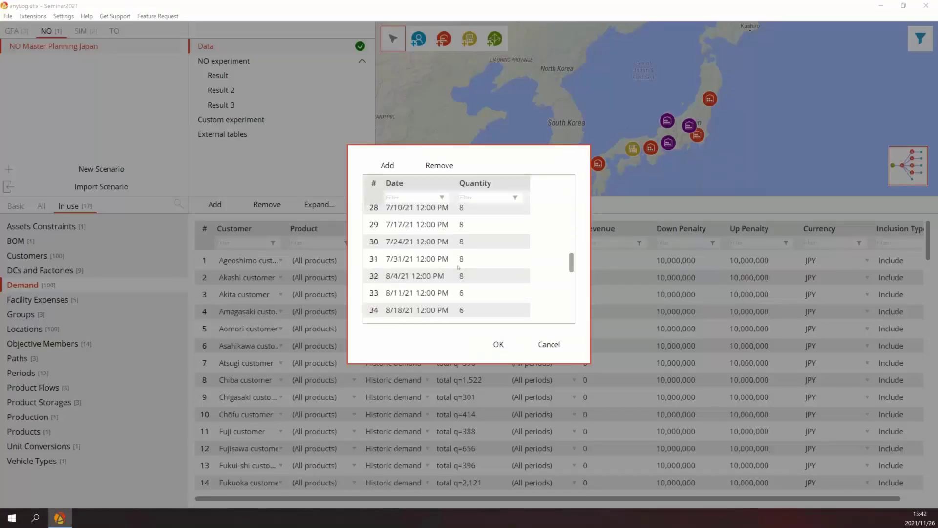
{"action": "scroll", "coordinate": [462, 275], "scroll_direction": "up", "scroll_amount": 4}
{"action": "scroll", "coordinate": [461, 274], "scroll_direction": "up", "scroll_amount": 11}
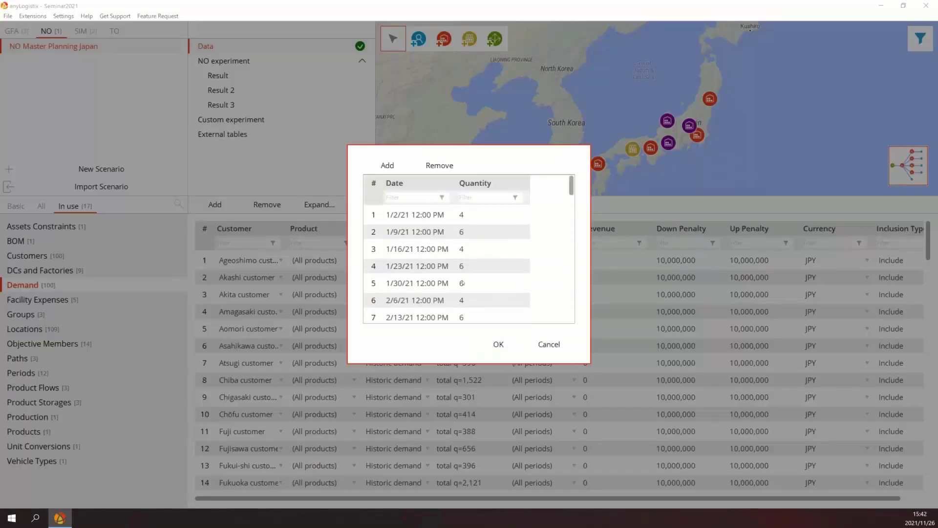
{"action": "left_click", "coordinate": [543, 345]}
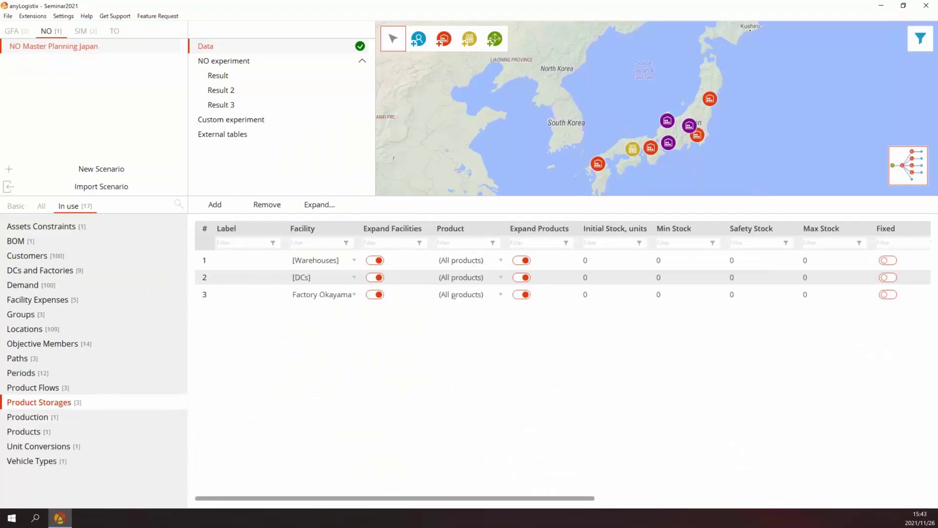
Review the Product Storages, Production, Product Flows, Paths and Facility Expenses tables of the scenario.
{"action": "left_click", "coordinate": [319, 204]}
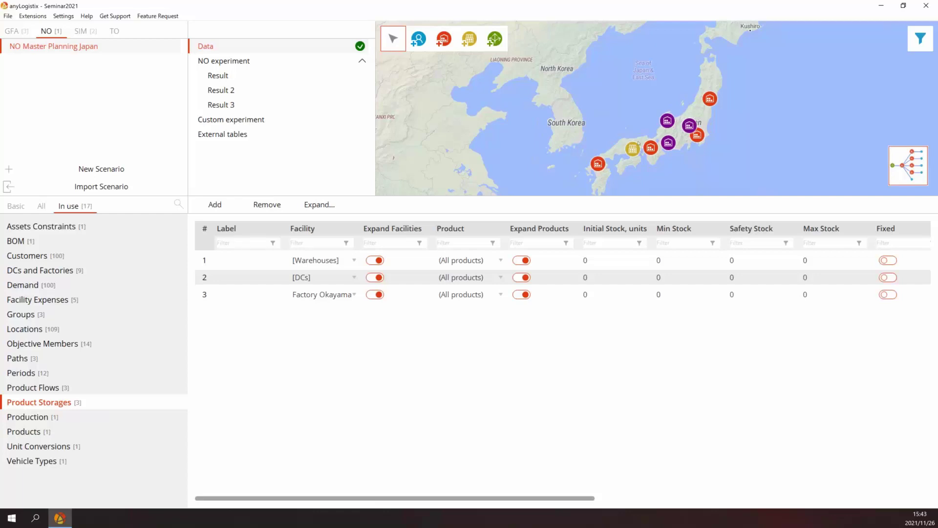
{"action": "left_click", "coordinate": [29, 417]}
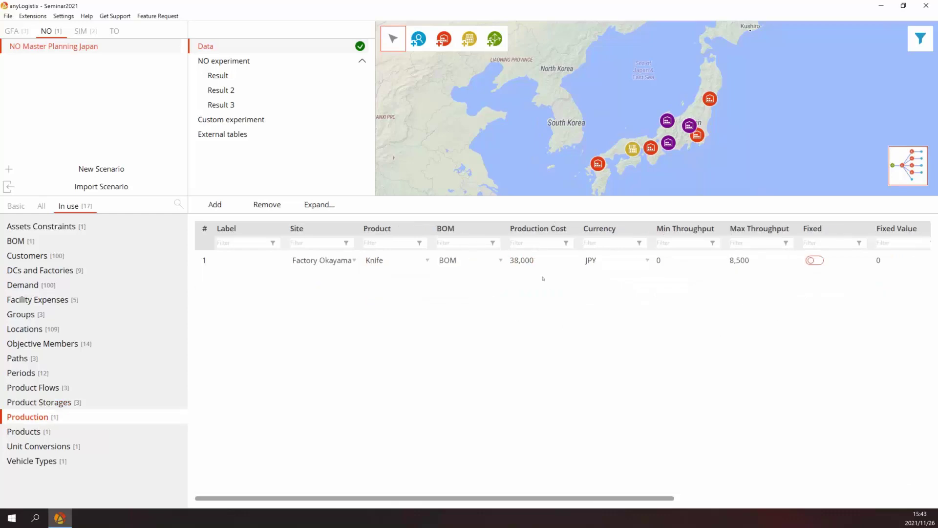
{"action": "left_click", "coordinate": [32, 387]}
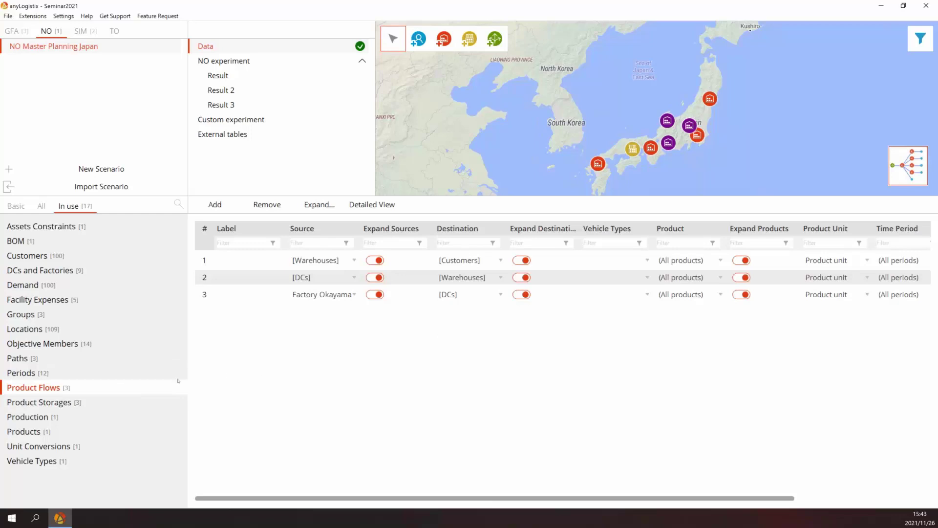
{"action": "left_click", "coordinate": [22, 362]}
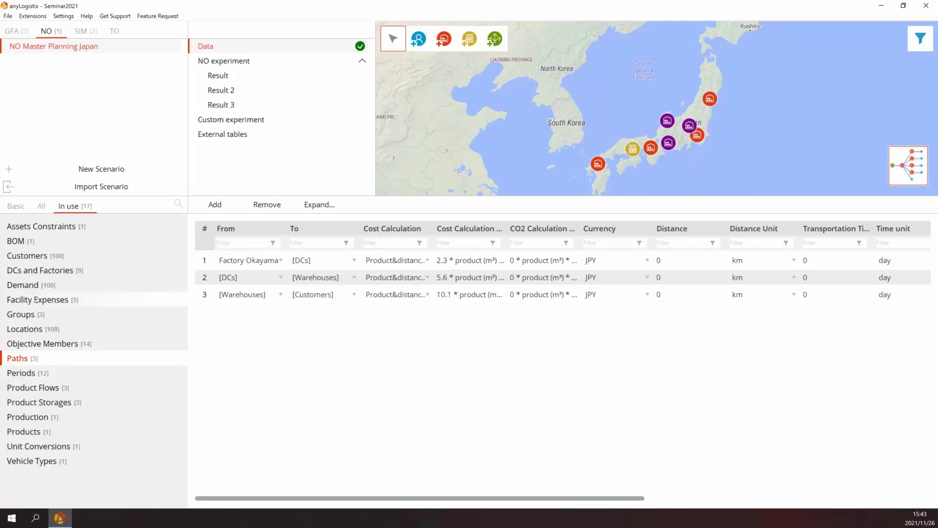
{"action": "left_click", "coordinate": [35, 300]}
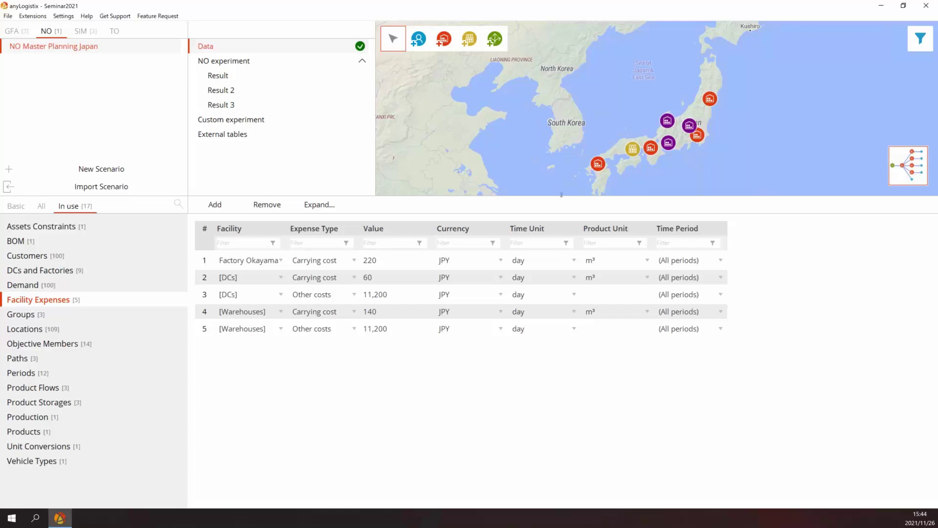
Enlarge the upper work area and run the NO experiment for the NO Master Planning Japan scenario.
{"action": "left_click_drag", "start_coordinate": [562, 214], "coordinate": [560, 293]}
{"action": "left_click", "coordinate": [206, 62]}
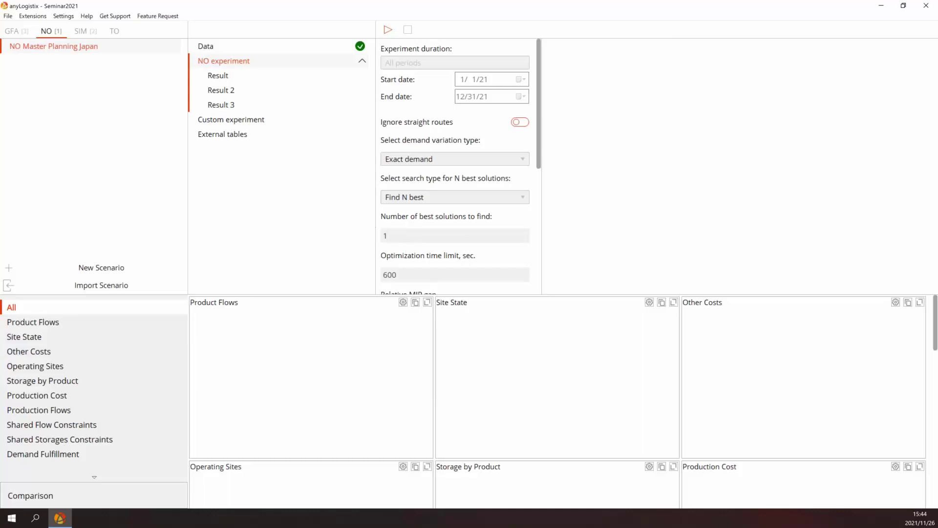
{"action": "left_click", "coordinate": [387, 31]}
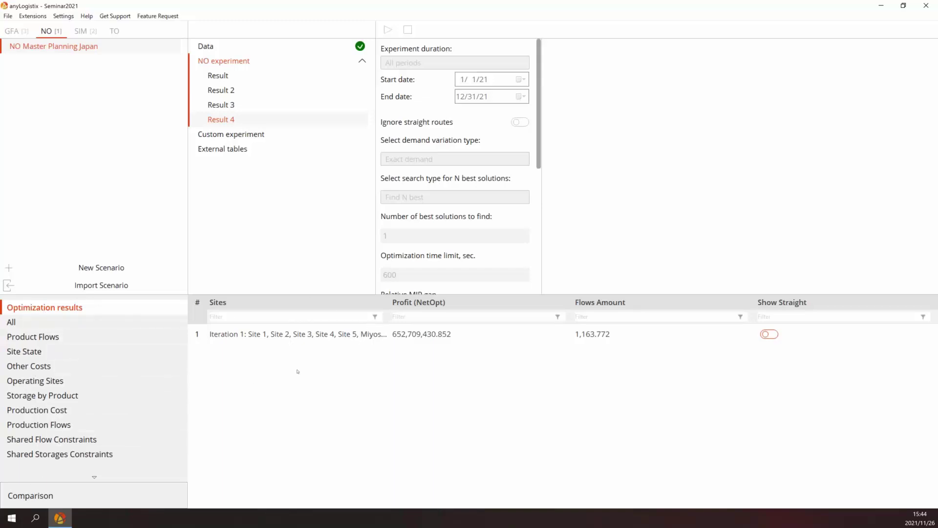
Display the Iteration 1 optimization result on the map with the customers hidden.
{"action": "left_click", "coordinate": [268, 335]}
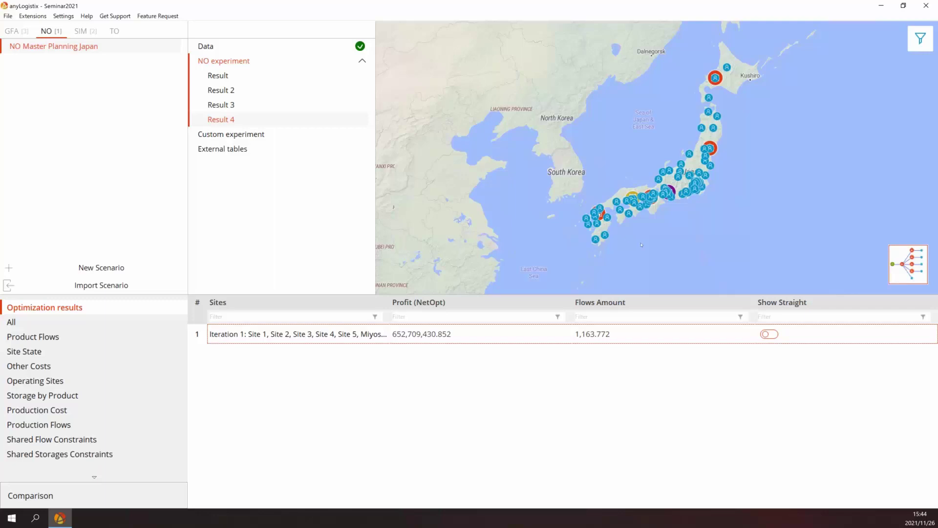
{"action": "left_click", "coordinate": [920, 38]}
{"action": "left_click", "coordinate": [794, 39]}
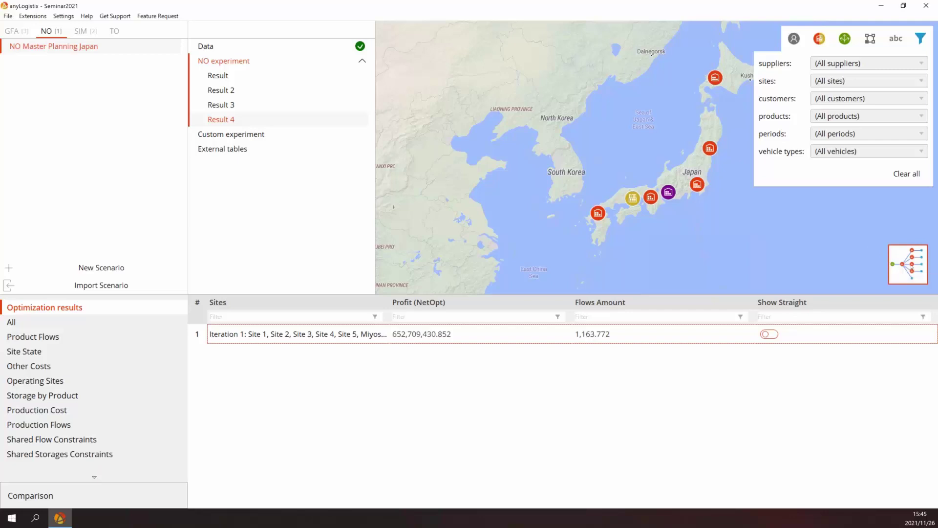
Switch the result from the map to the schematic network view and show the object names.
{"action": "left_click", "coordinate": [909, 267]}
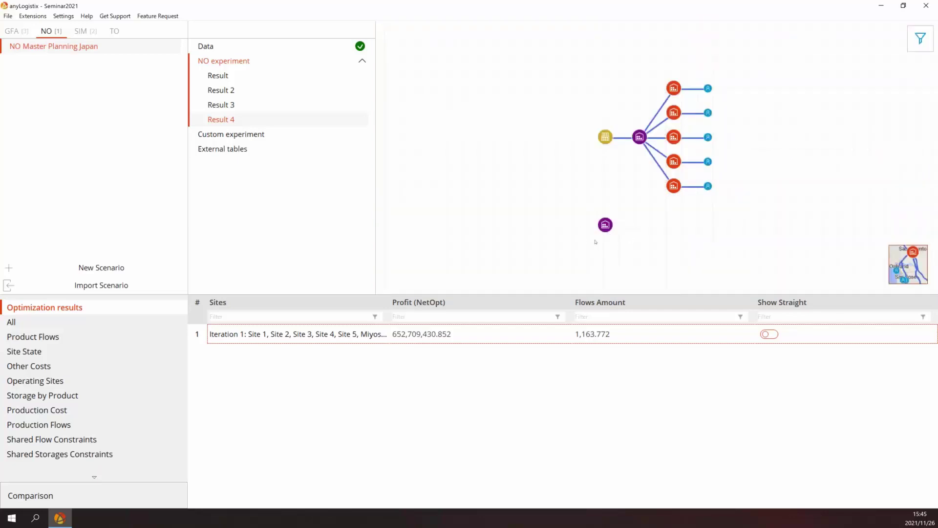
{"action": "left_click", "coordinate": [921, 39]}
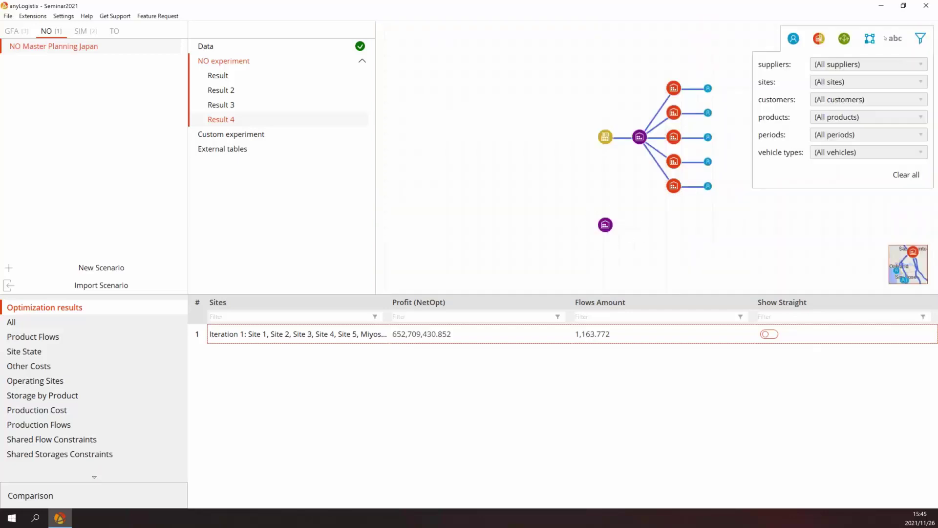
{"action": "left_click", "coordinate": [895, 38]}
{"action": "left_click", "coordinate": [921, 38]}
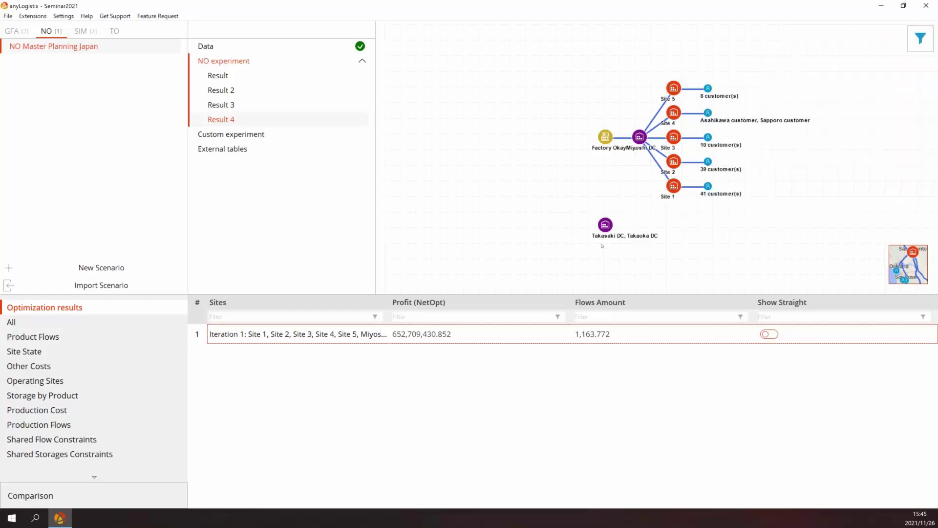
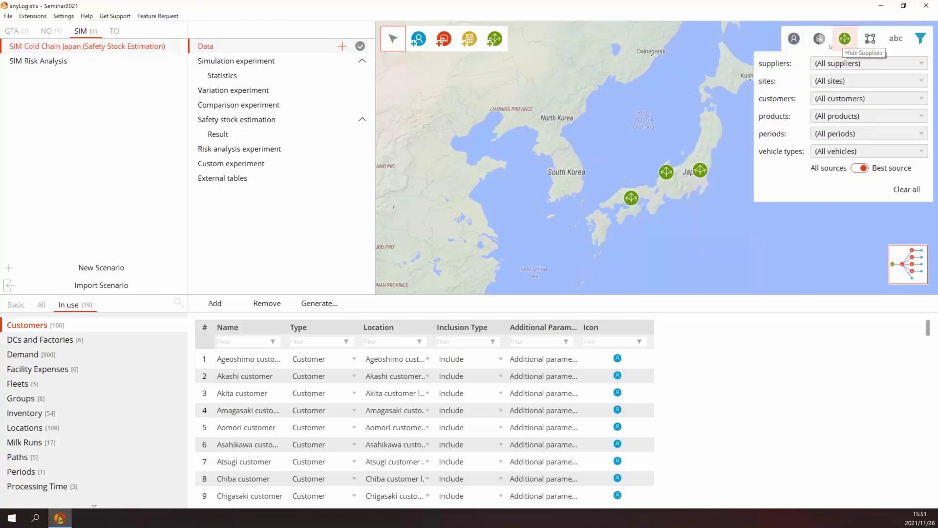
View only the sites and only the customers of the SIM Cold Chain Japan scenario on the map in turn.
{"action": "left_click", "coordinate": [817, 40]}
{"action": "left_click", "coordinate": [845, 40]}
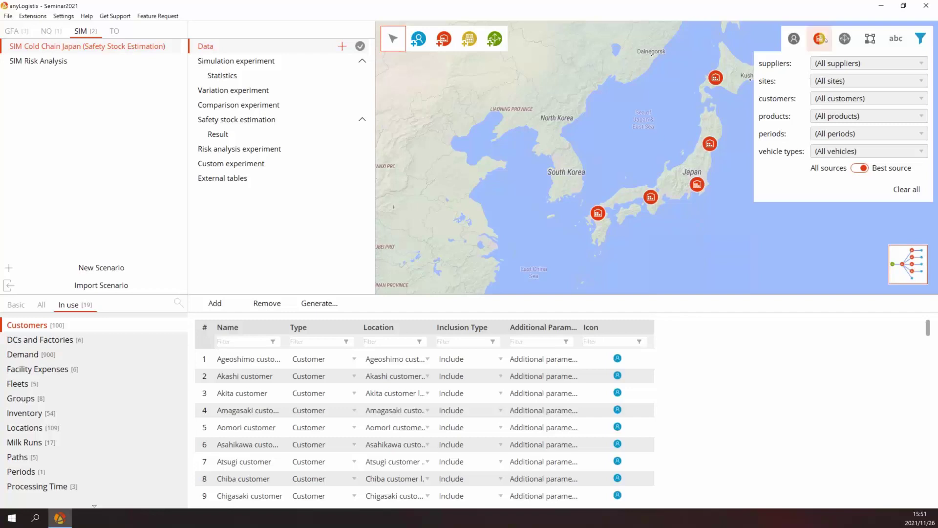
{"action": "left_click", "coordinate": [794, 38]}
{"action": "left_click", "coordinate": [820, 39]}
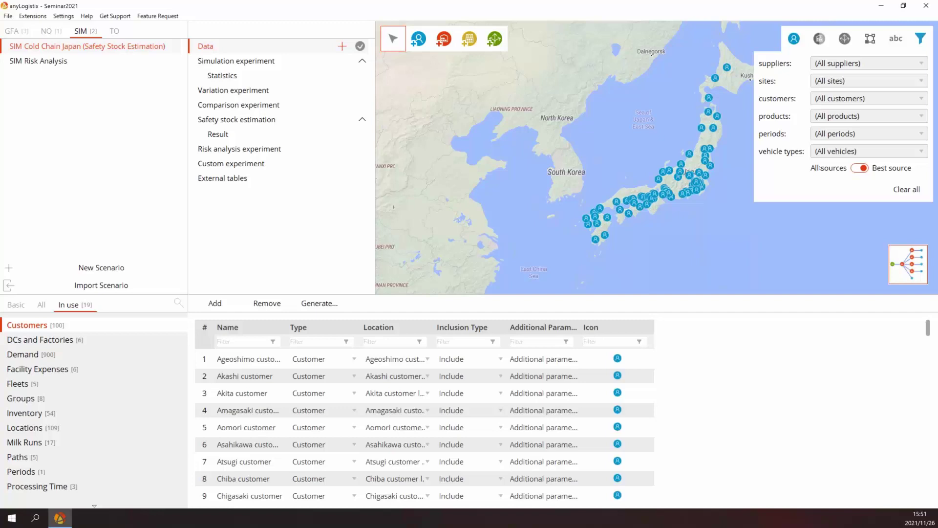
Show the sites and suppliers on the map together with the customers, and close the map filter.
{"action": "left_click", "coordinate": [819, 38]}
{"action": "left_click", "coordinate": [844, 39]}
{"action": "left_click", "coordinate": [921, 39]}
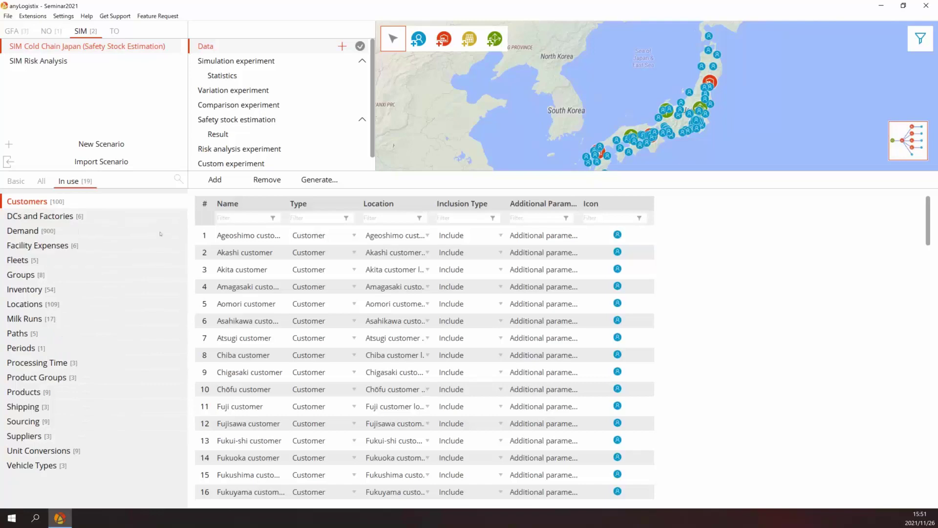
Review the Customers and the DCs and Factories tables of the SIM Cold Chain Japan scenario.
{"action": "scroll", "coordinate": [437, 394], "scroll_direction": "down", "scroll_amount": 20}
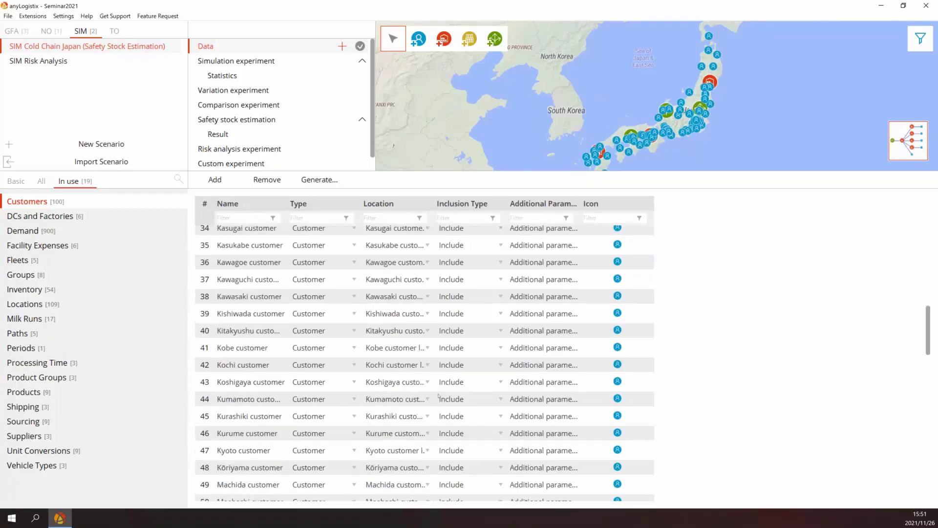
{"action": "scroll", "coordinate": [440, 399], "scroll_direction": "up", "scroll_amount": 17}
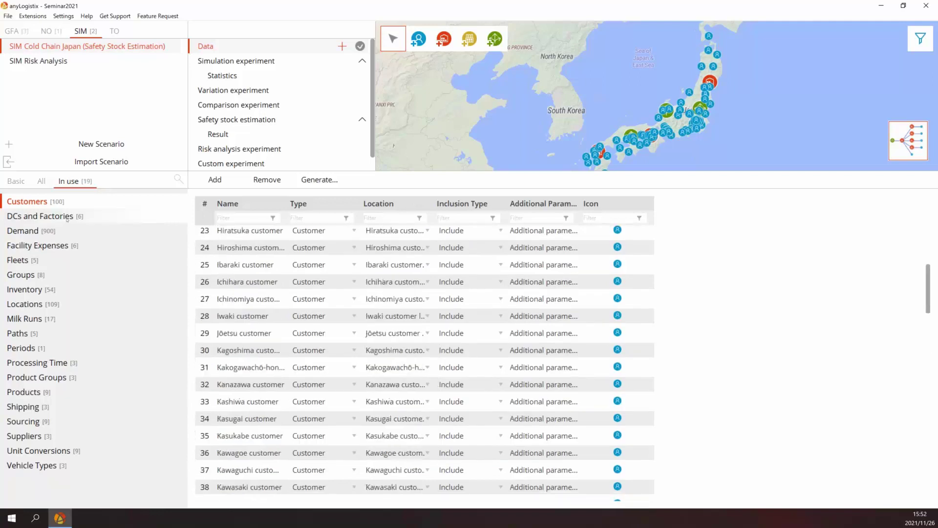
{"action": "left_click", "coordinate": [69, 218]}
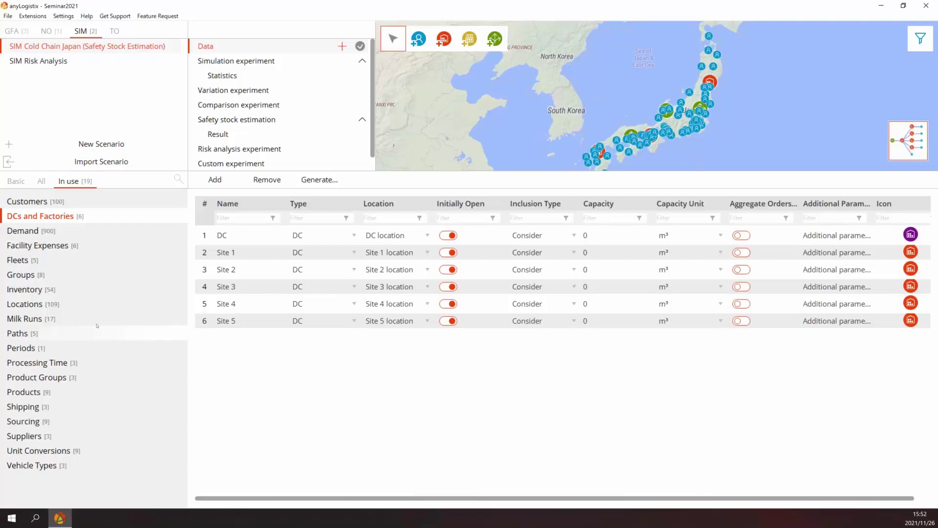
Review the Suppliers table and check the icon choices for Supplier 1 without changing the icon.
{"action": "left_click", "coordinate": [46, 440]}
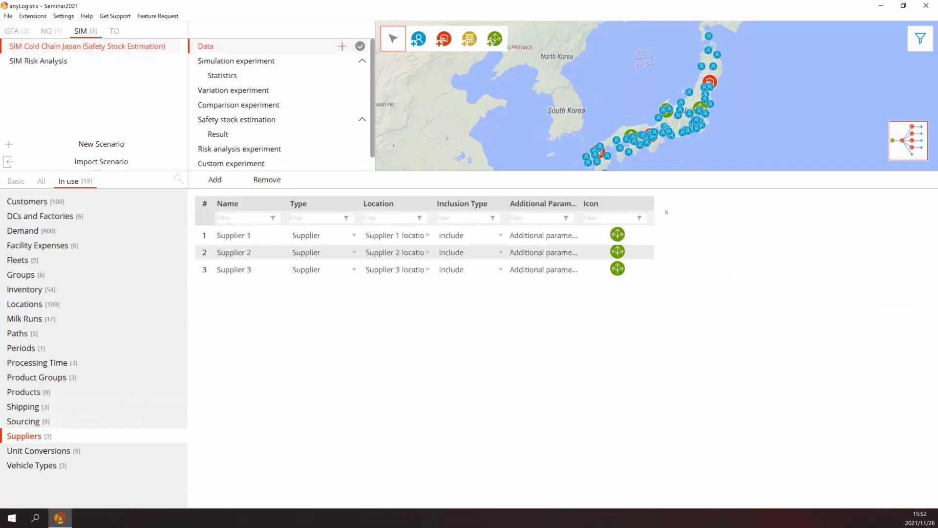
{"action": "left_click", "coordinate": [617, 235]}
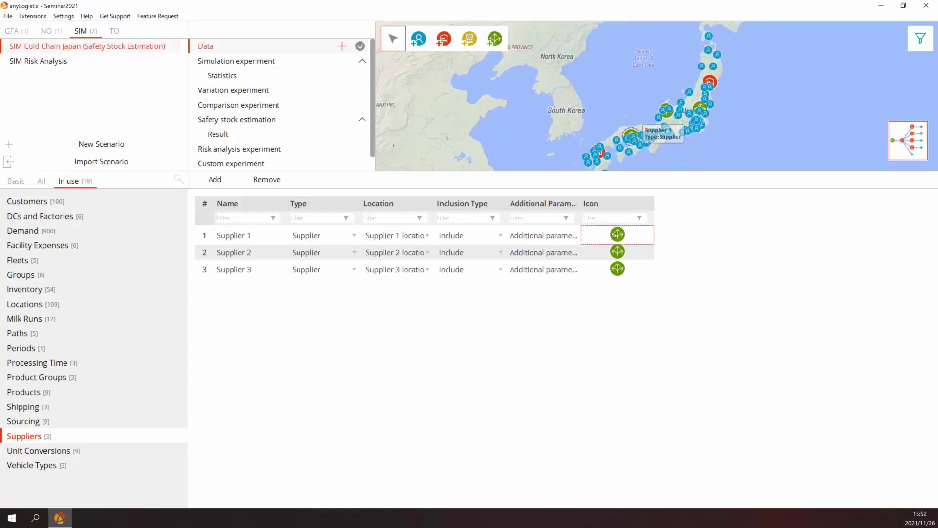
{"action": "double_click", "coordinate": [617, 235]}
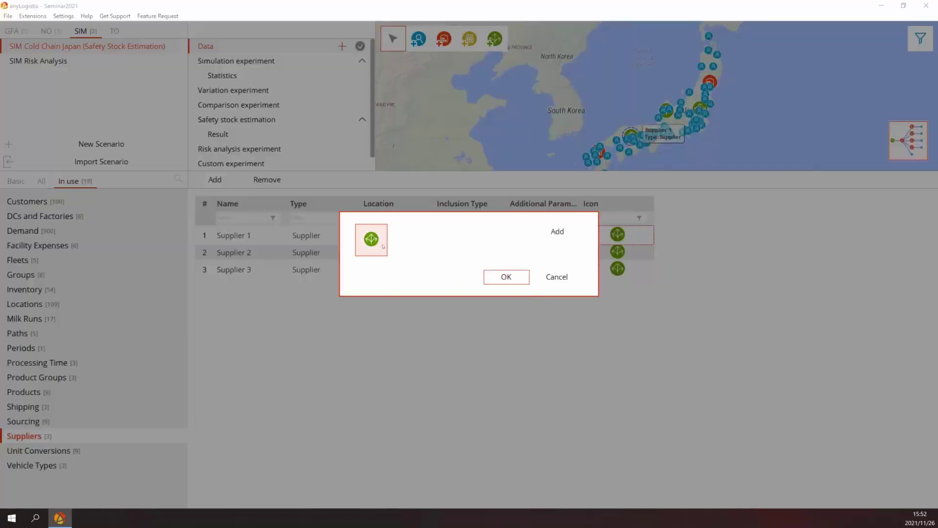
{"action": "left_click", "coordinate": [562, 280]}
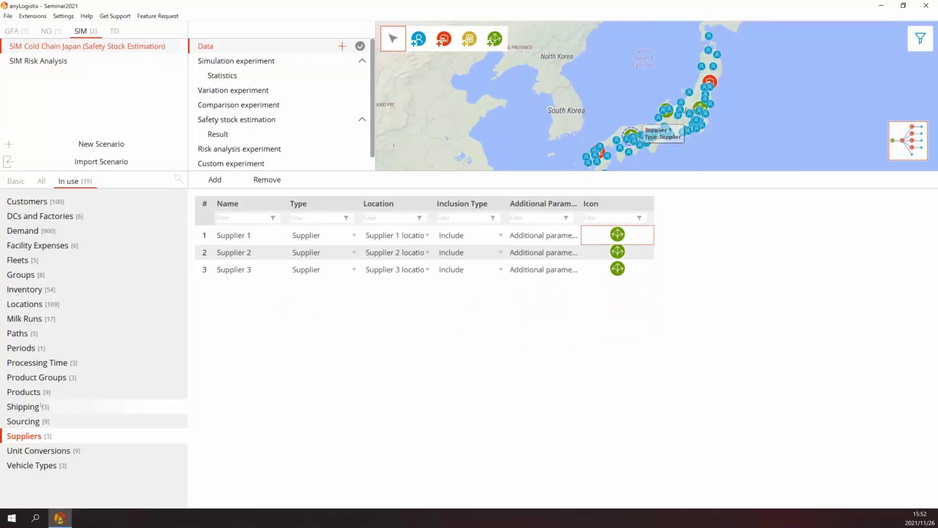
Review the scenario's Products table and the customers' periodic demand for each product.
{"action": "left_click", "coordinate": [41, 393]}
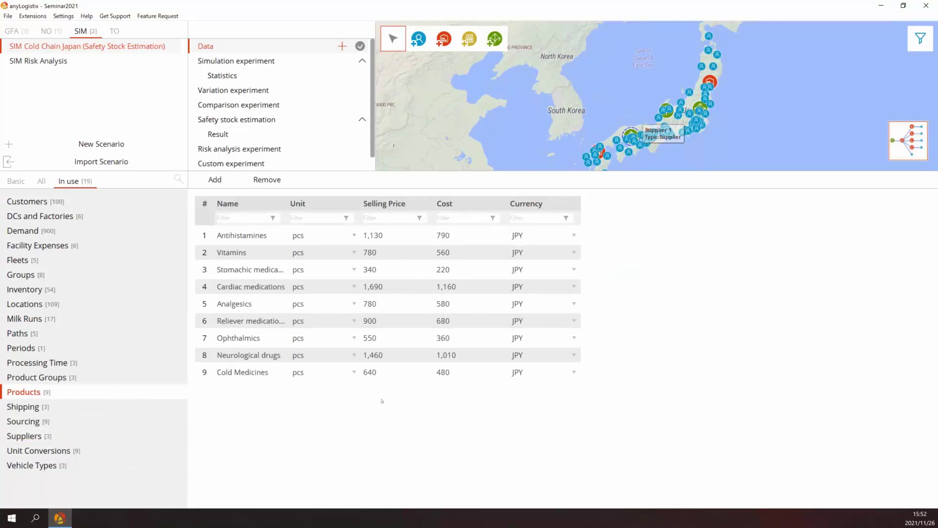
{"action": "left_click", "coordinate": [43, 233]}
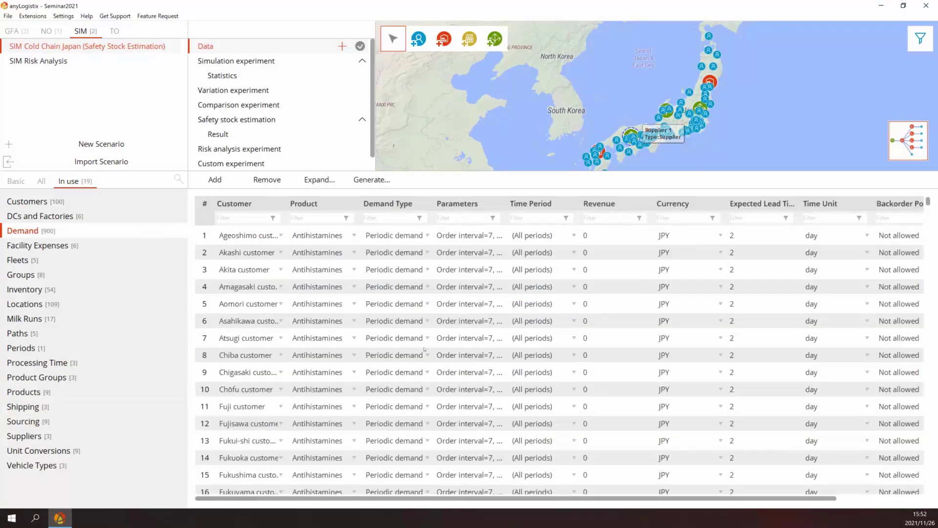
{"action": "scroll", "coordinate": [424, 349], "scroll_direction": "down", "scroll_amount": 2}
{"action": "scroll", "coordinate": [427, 350], "scroll_direction": "down", "scroll_amount": 20}
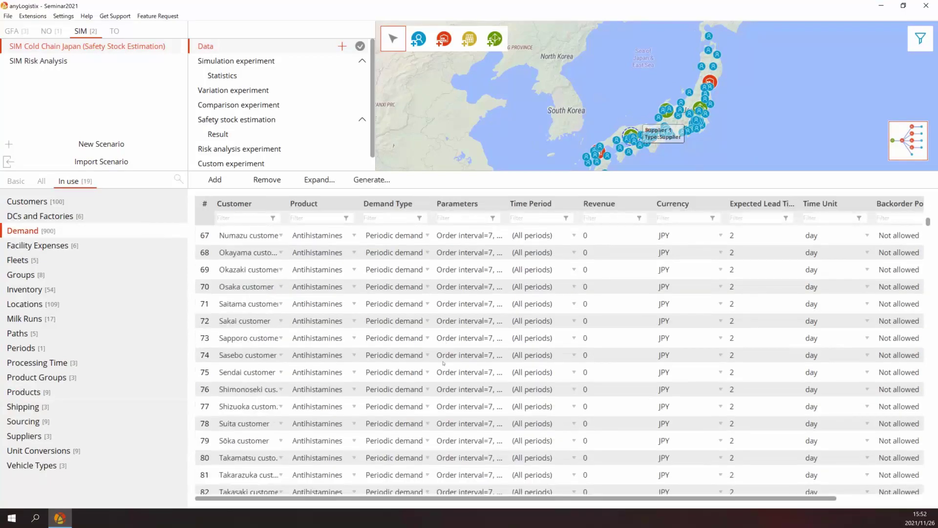
{"action": "scroll", "coordinate": [442, 365], "scroll_direction": "down", "scroll_amount": 10}
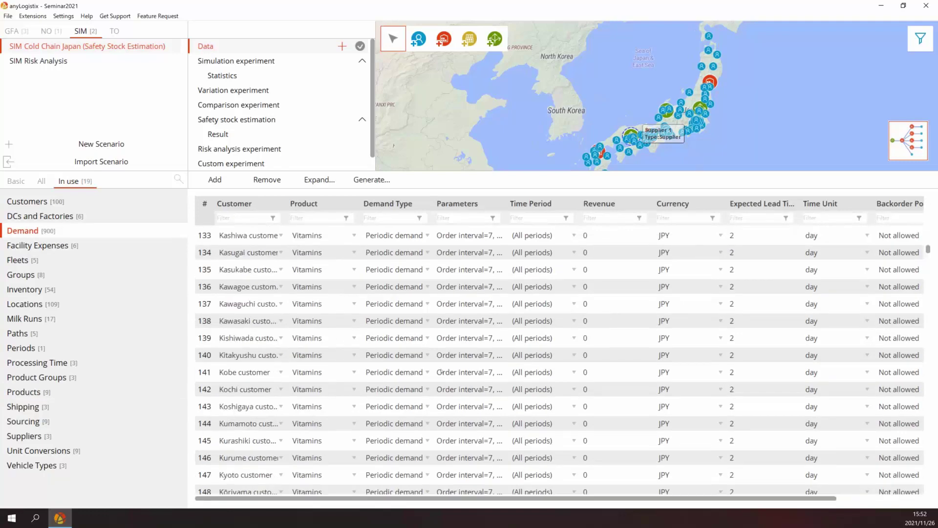
{"action": "scroll", "coordinate": [439, 370], "scroll_direction": "down", "scroll_amount": 11}
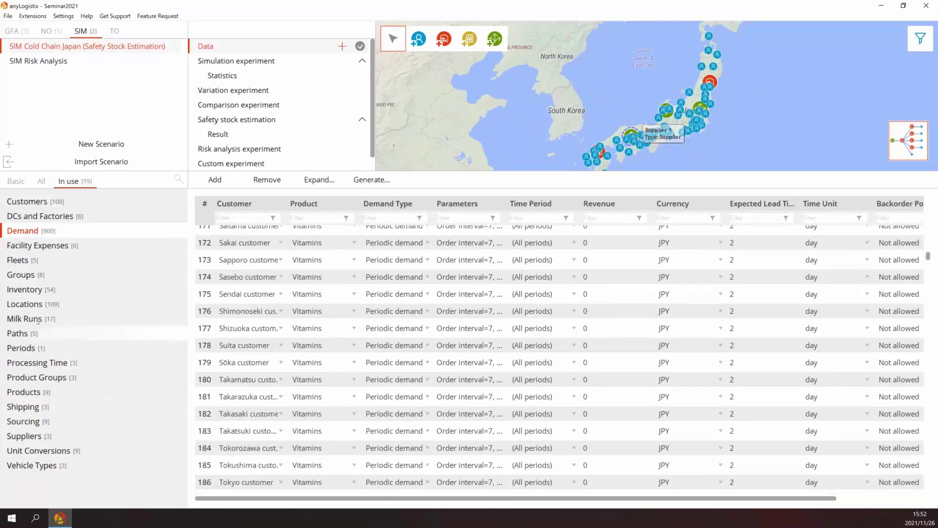
Review the scenario's Inventory table, checking the min-max policy parameters and initial stock for the DC and sites.
{"action": "left_click", "coordinate": [29, 289]}
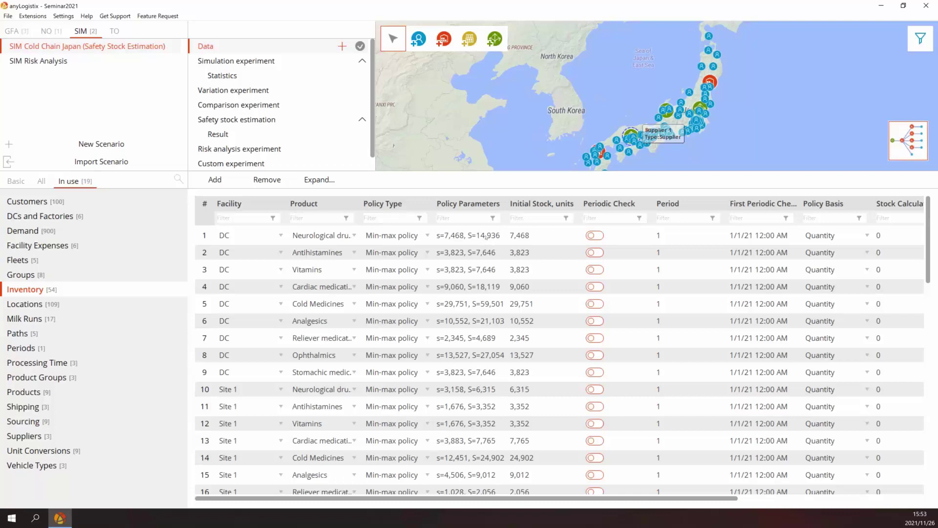
{"action": "scroll", "coordinate": [489, 276], "scroll_direction": "down", "scroll_amount": 1}
{"action": "scroll", "coordinate": [493, 294], "scroll_direction": "down", "scroll_amount": 2}
{"action": "scroll", "coordinate": [493, 295], "scroll_direction": "down", "scroll_amount": 10}
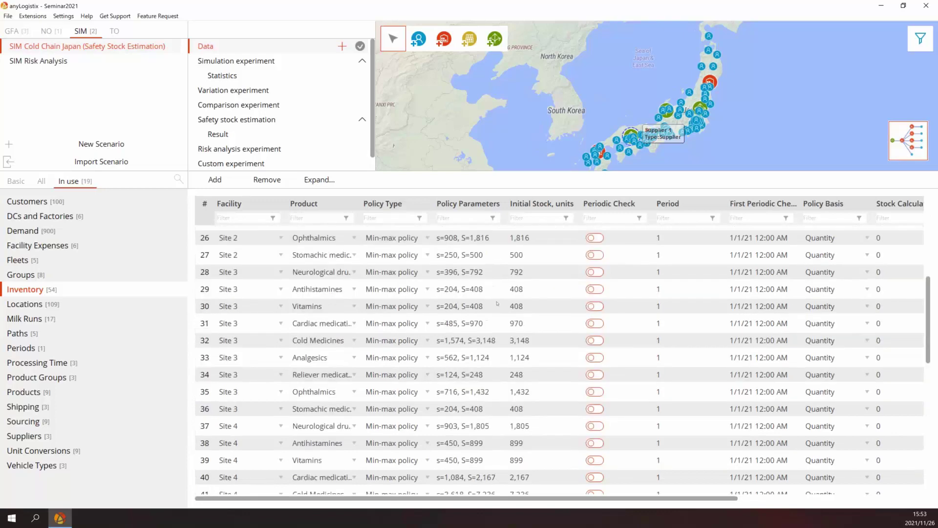
{"action": "scroll", "coordinate": [498, 303], "scroll_direction": "up", "scroll_amount": 12}
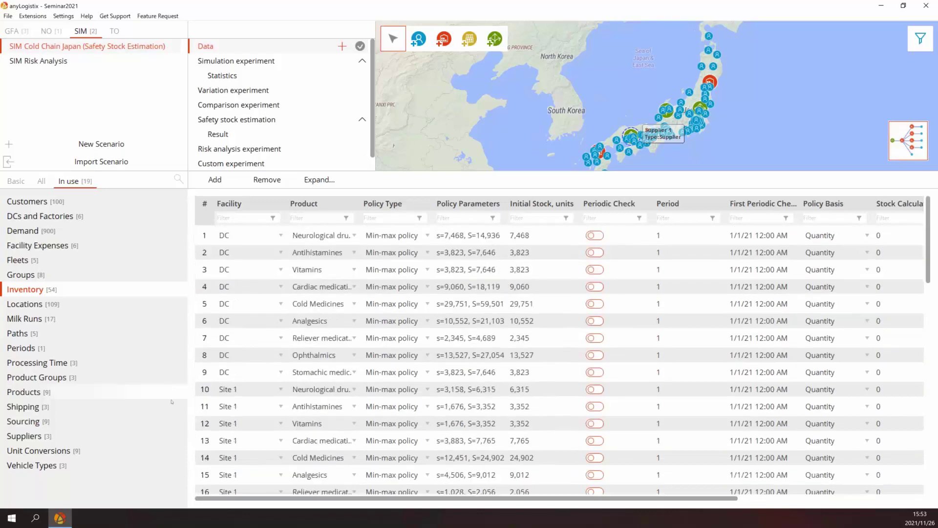
Review the scenario's Sourcing, Vehicle Types, Fleets, Milk Runs and Paths tables.
{"action": "left_click", "coordinate": [45, 422]}
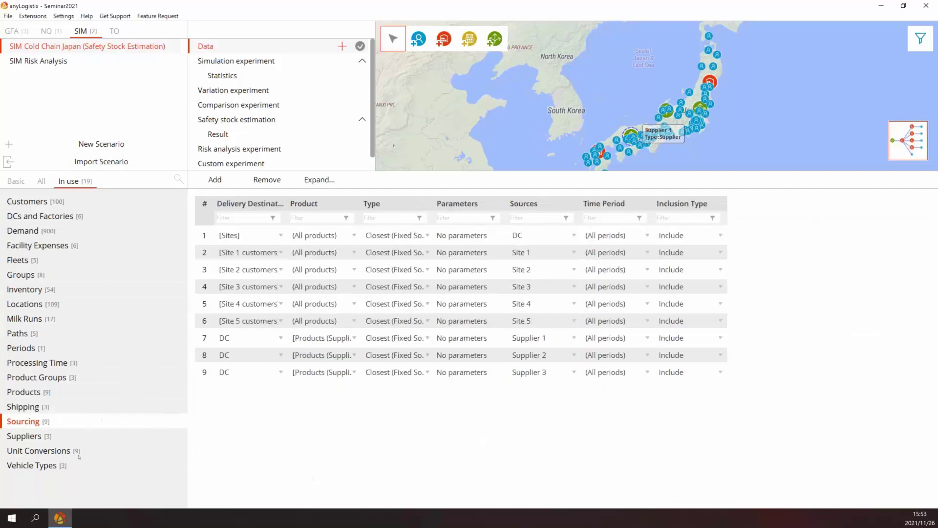
{"action": "left_click", "coordinate": [48, 467]}
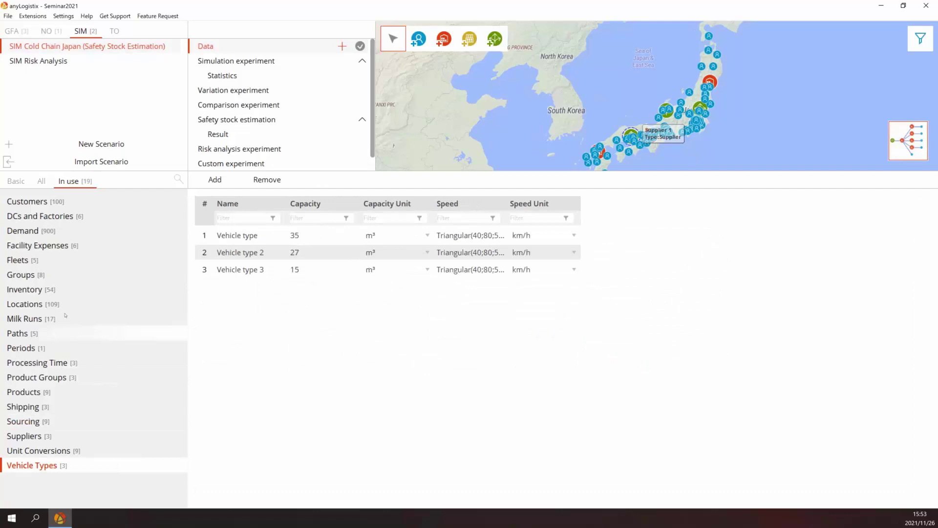
{"action": "left_click", "coordinate": [25, 262]}
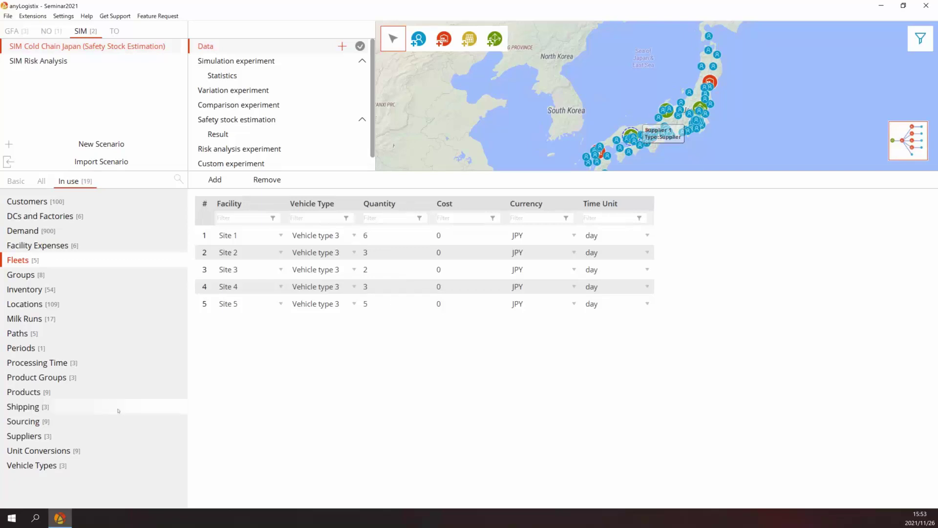
{"action": "left_click", "coordinate": [43, 320]}
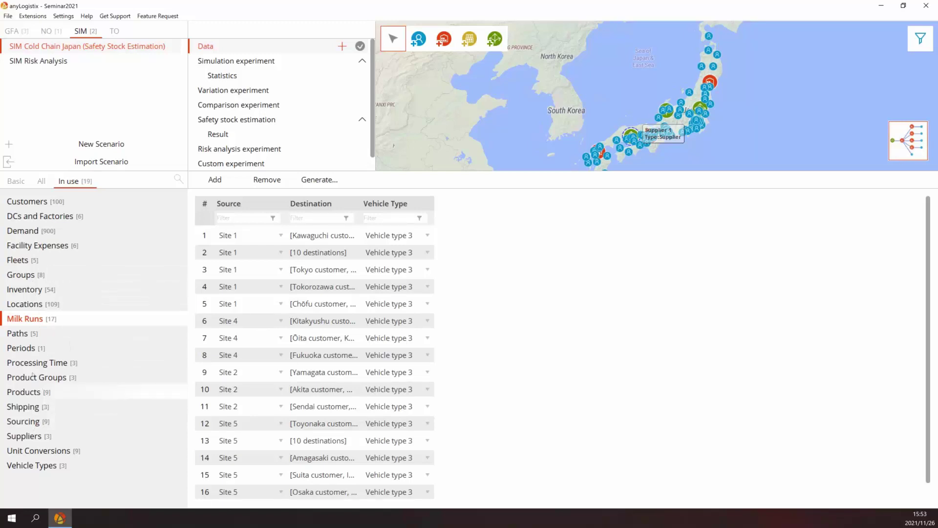
{"action": "left_click", "coordinate": [18, 334]}
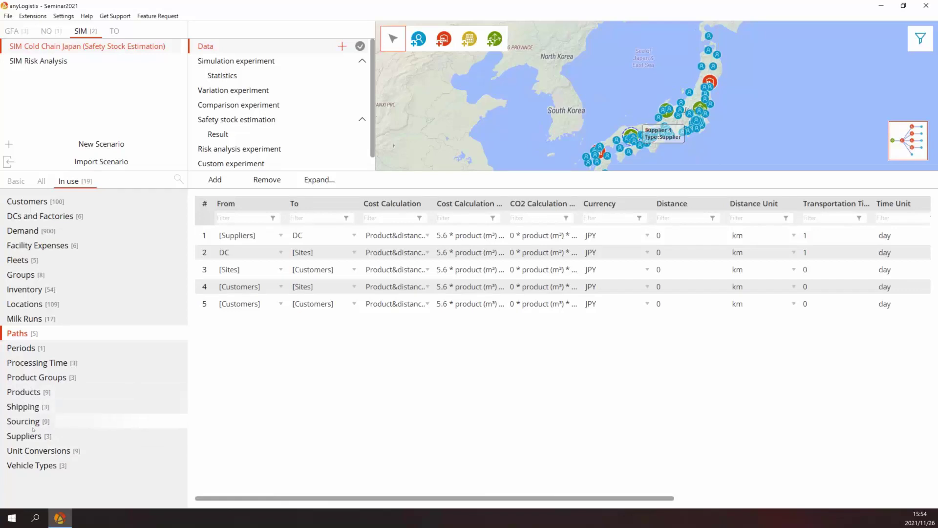
Review the Processing Time table with its Time column widened to show the full distributions, and check the Facility Expenses table.
{"action": "left_click", "coordinate": [38, 364]}
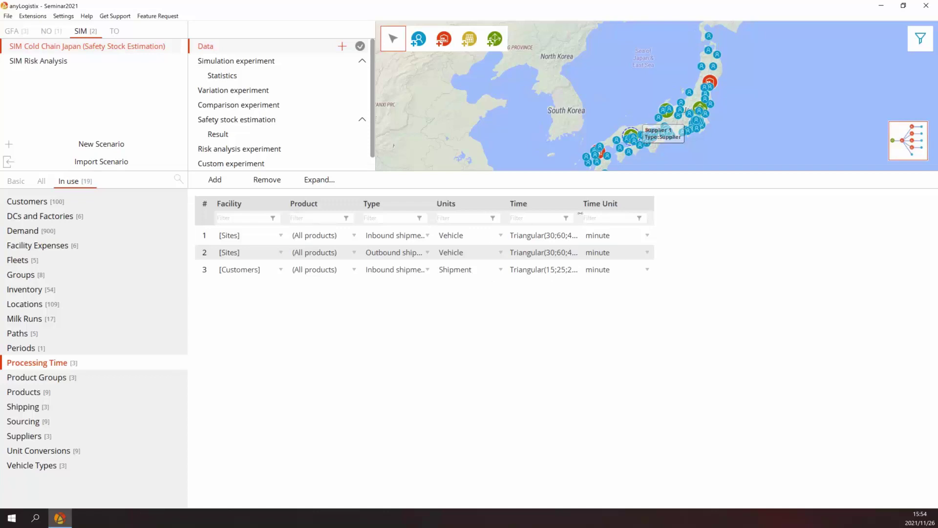
{"action": "left_click_drag", "start_coordinate": [601, 214], "coordinate": [678, 214]}
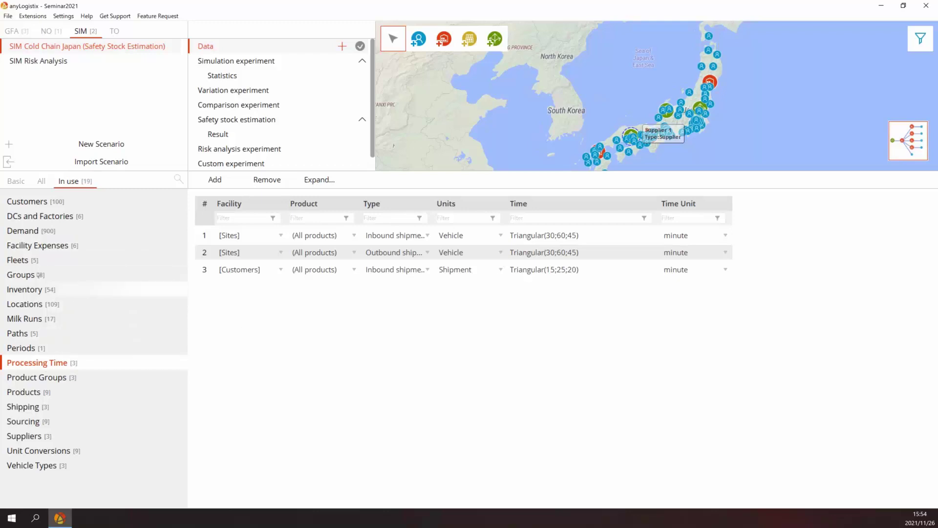
{"action": "left_click", "coordinate": [44, 245]}
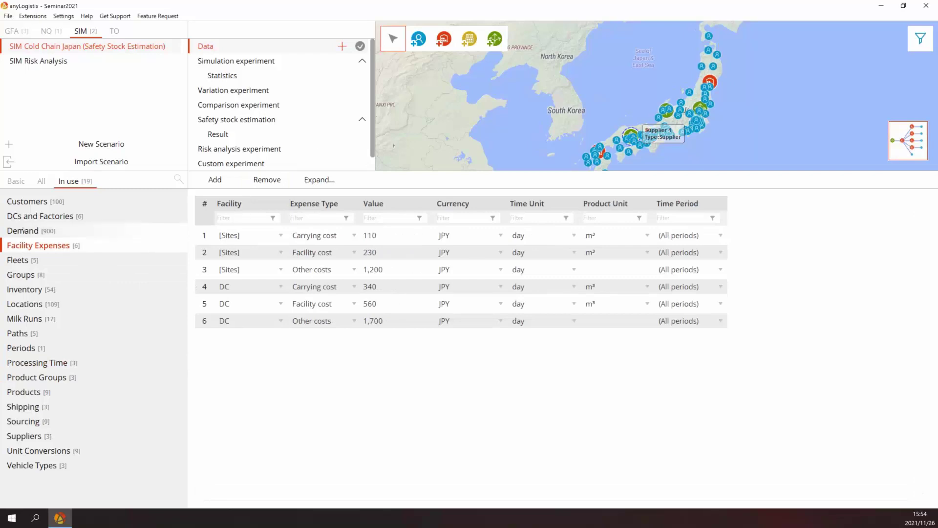
Inspect the periodic demand parameters of the first Antihistamines row in the Demand table and close them without changes.
{"action": "left_click", "coordinate": [23, 230]}
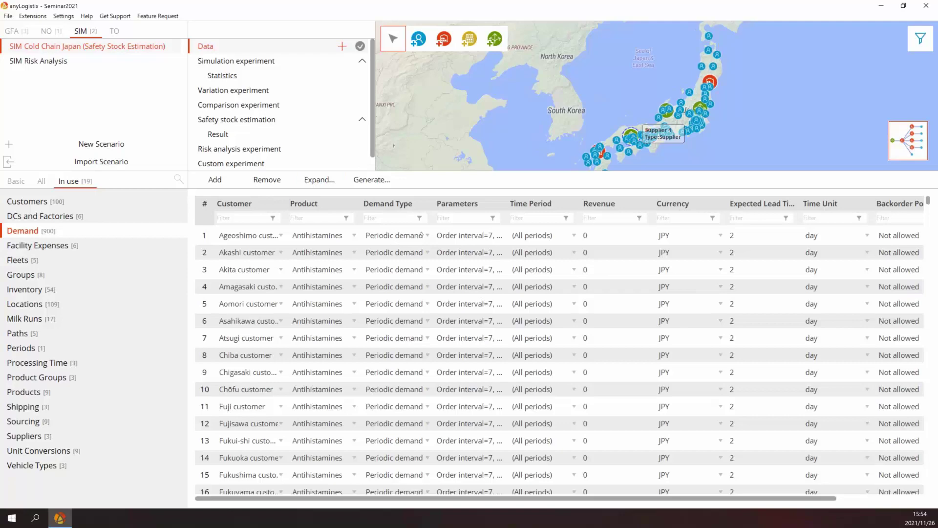
{"action": "left_click", "coordinate": [462, 236]}
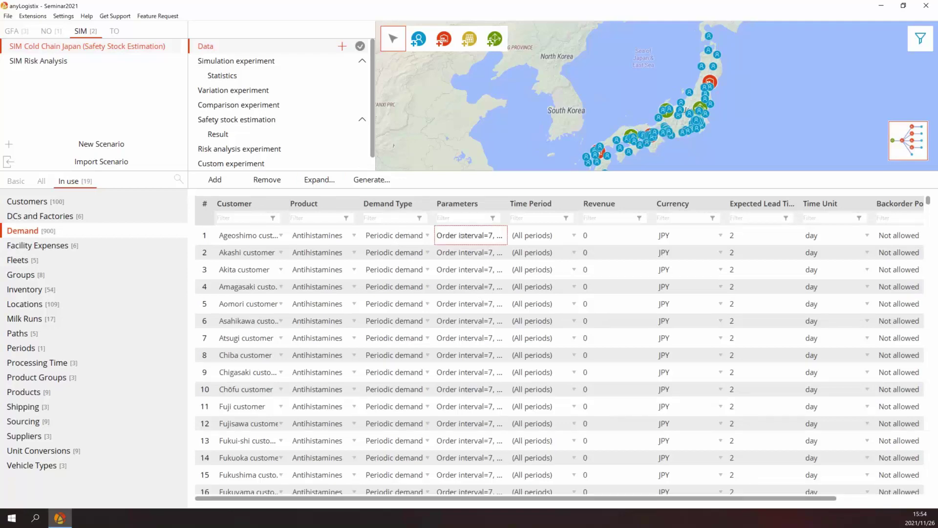
{"action": "left_click", "coordinate": [463, 235]}
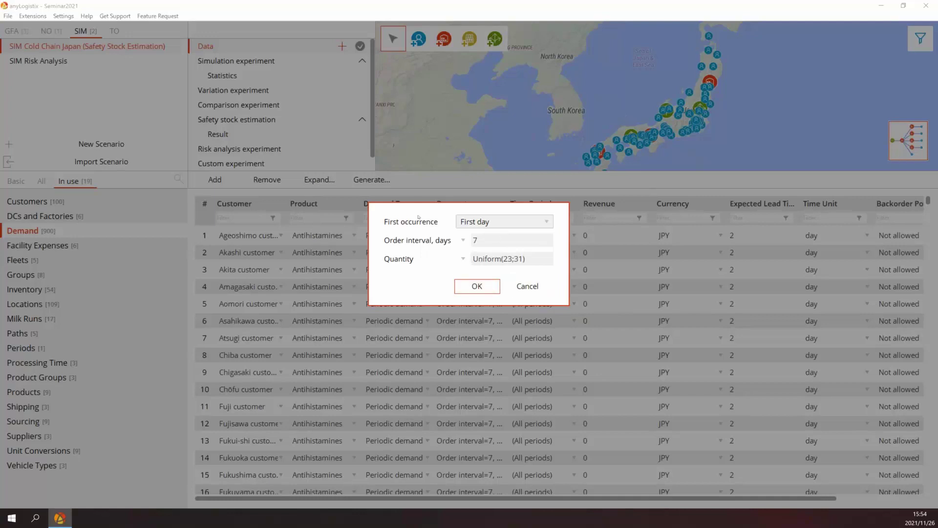
{"action": "left_click", "coordinate": [543, 292]}
{"action": "left_click", "coordinate": [542, 292]}
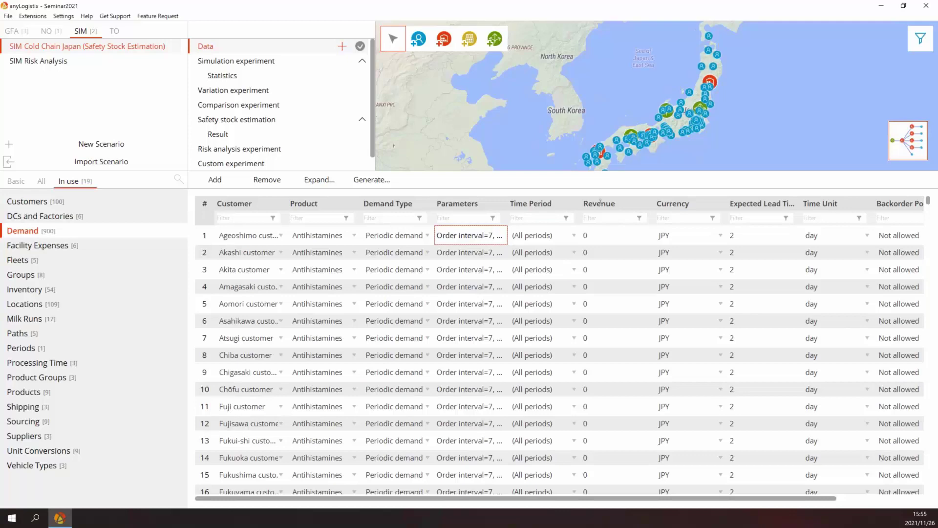
{"action": "left_click_drag", "start_coordinate": [600, 200], "coordinate": [594, 299]}
Run the scenario's simulation experiment, zooming the map in on central Japan and raising the simulation speed to the maximum.
{"action": "left_click", "coordinate": [248, 63]}
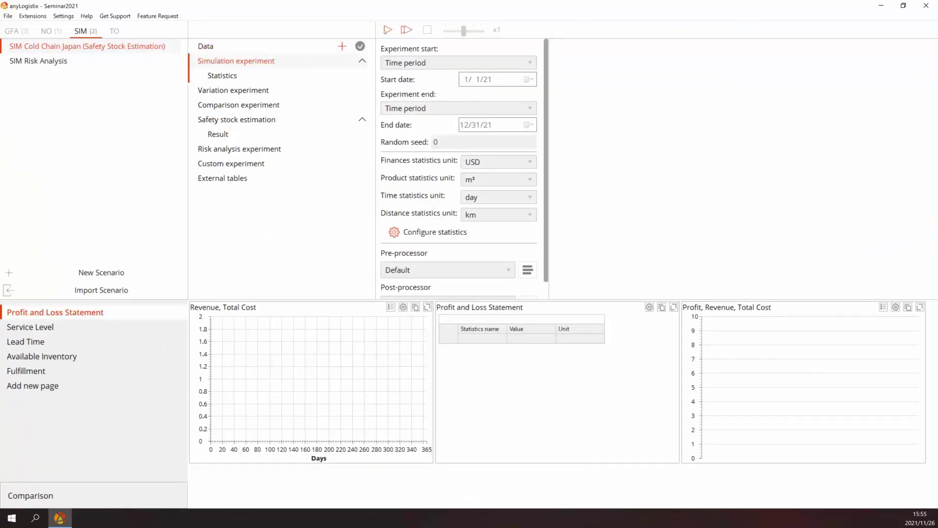
{"action": "left_click", "coordinate": [388, 30]}
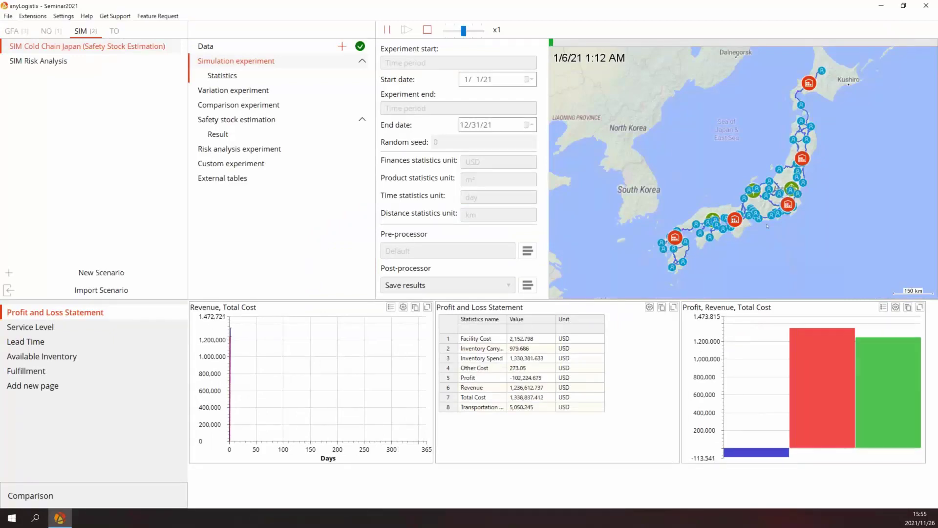
{"action": "scroll", "coordinate": [765, 226], "scroll_direction": "up", "scroll_amount": 3}
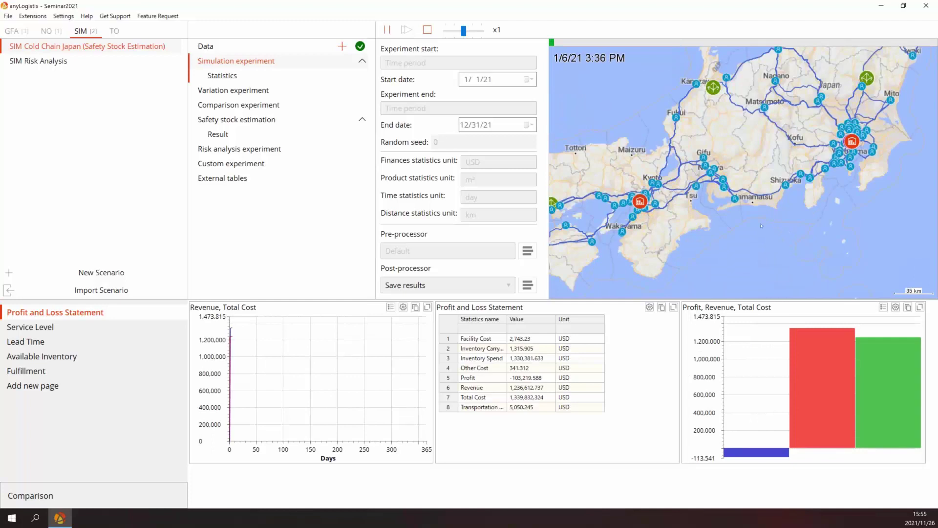
{"action": "left_click_drag", "start_coordinate": [740, 189], "coordinate": [728, 162]}
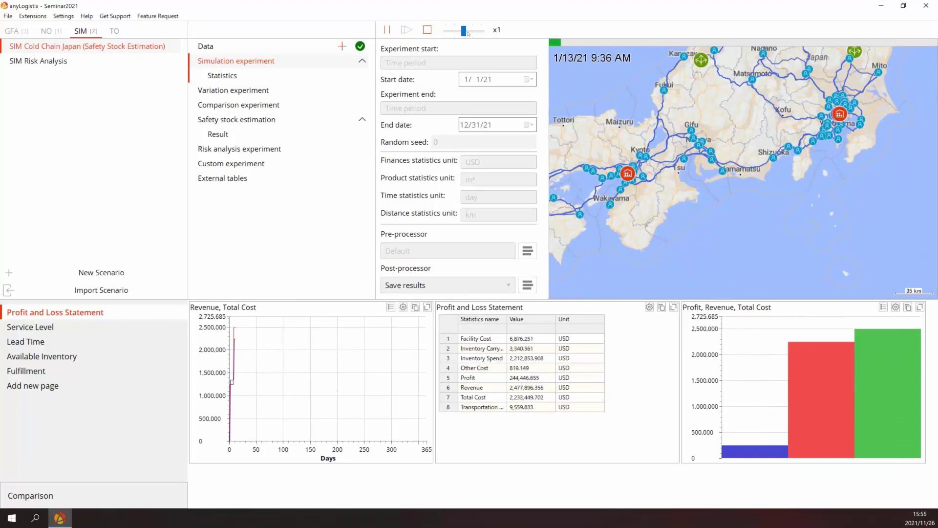
{"action": "left_click_drag", "start_coordinate": [464, 32], "coordinate": [512, 32]}
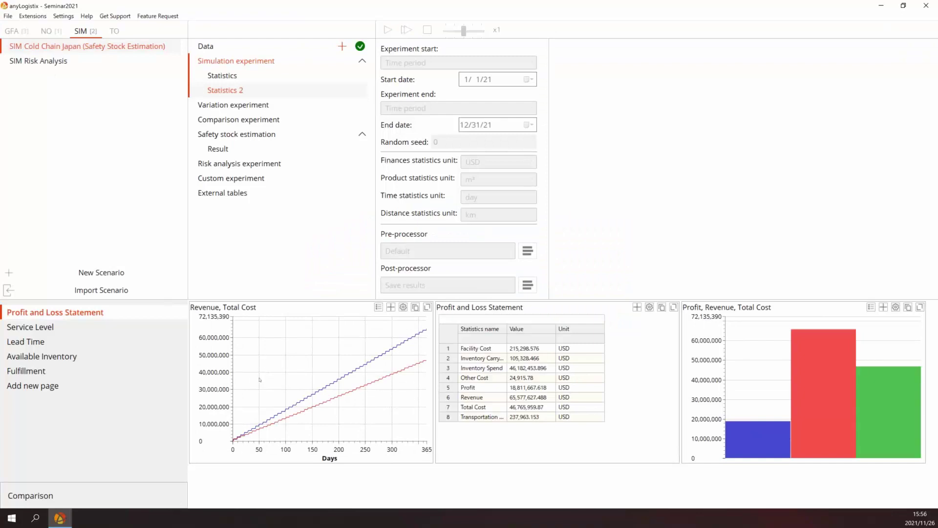
Examine the enlarged Service Level by Products (Per Product) chart, stretching its vertical axis around the curves, and close it.
{"action": "left_click", "coordinate": [41, 330]}
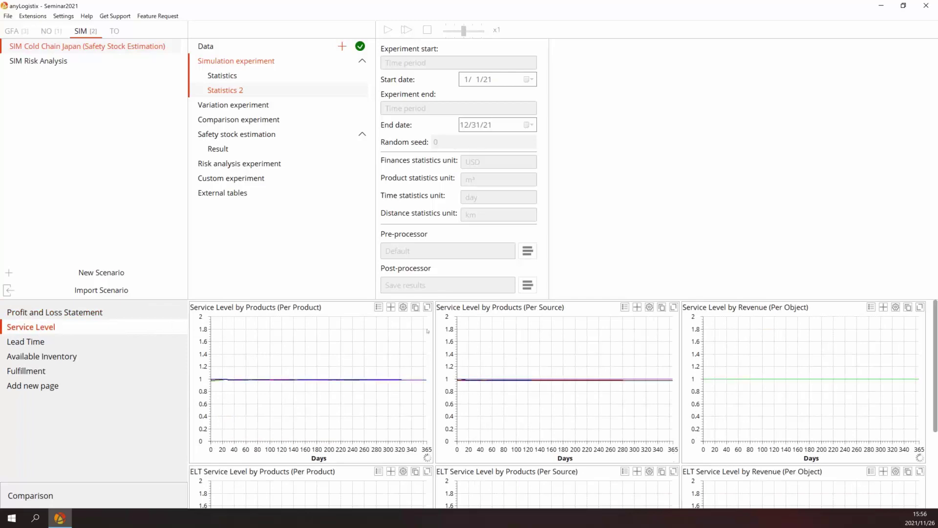
{"action": "left_click", "coordinate": [427, 307]}
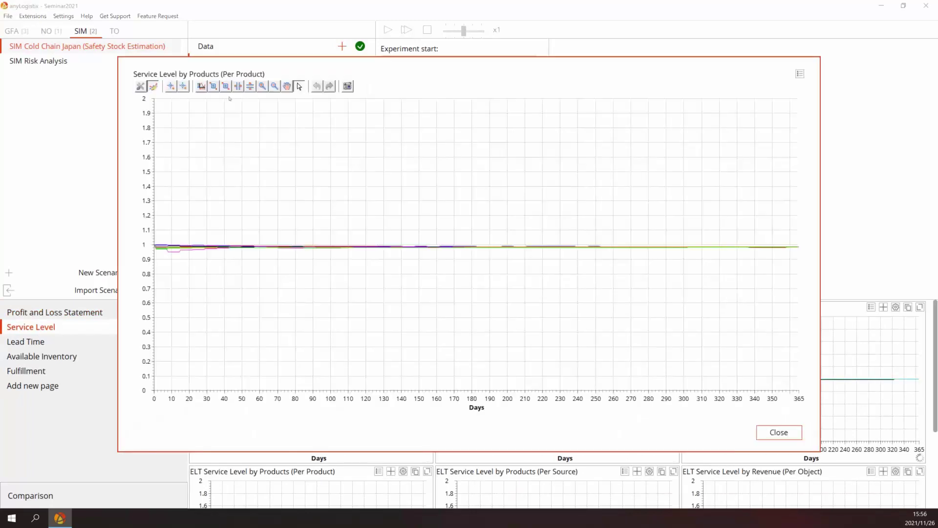
{"action": "left_click", "coordinate": [250, 86]}
{"action": "left_click_drag", "start_coordinate": [318, 216], "coordinate": [325, 327]}
{"action": "left_click_drag", "start_coordinate": [315, 140], "coordinate": [299, 265]}
{"action": "left_click_drag", "start_coordinate": [286, 153], "coordinate": [289, 287]}
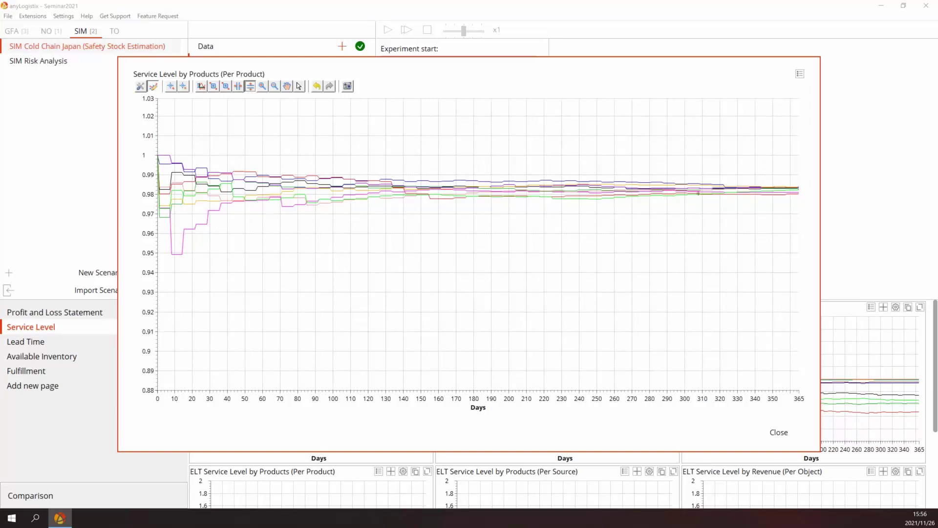
{"action": "left_click", "coordinate": [779, 432]}
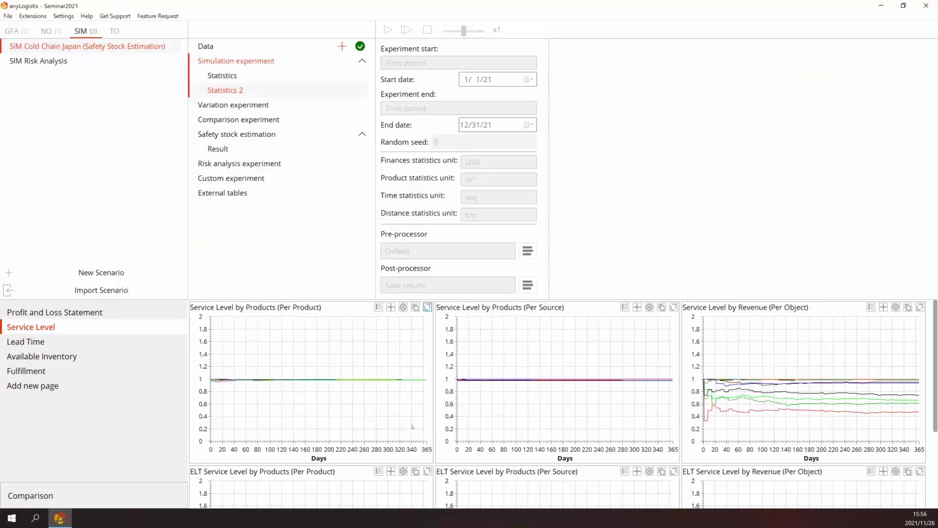
Examine the enlarged Available Inventory Including Backlog chart, stretching both axes around the first days' negative stock, and close it.
{"action": "key", "text": "Down"}
{"action": "key", "text": "Down"}
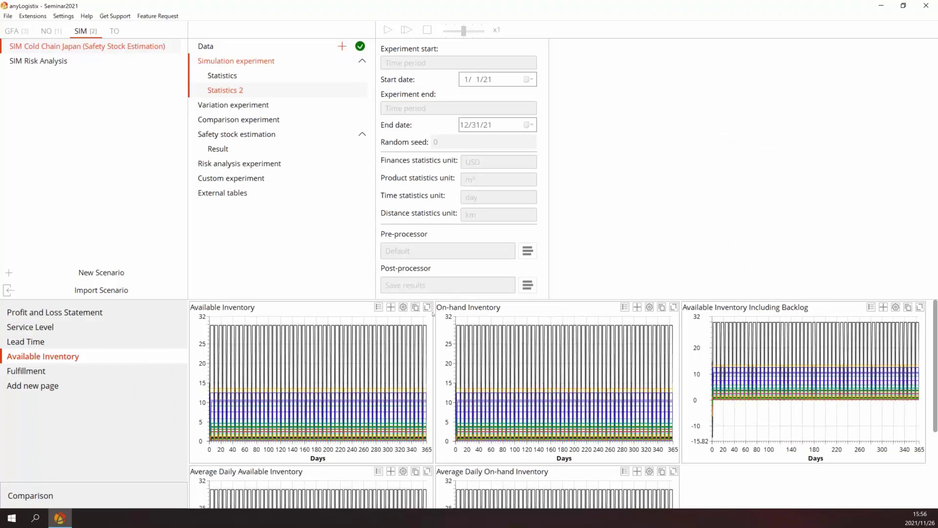
{"action": "left_click", "coordinate": [920, 307]}
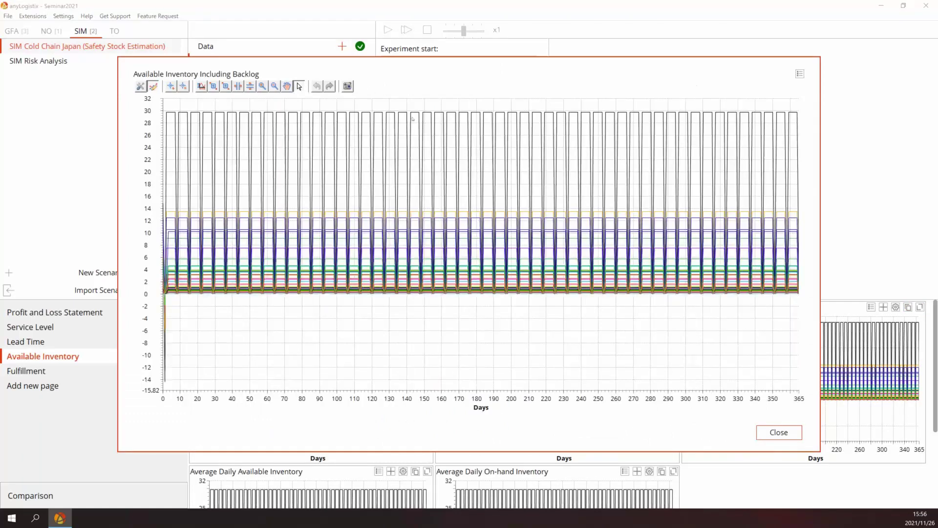
{"action": "left_click", "coordinate": [251, 86]}
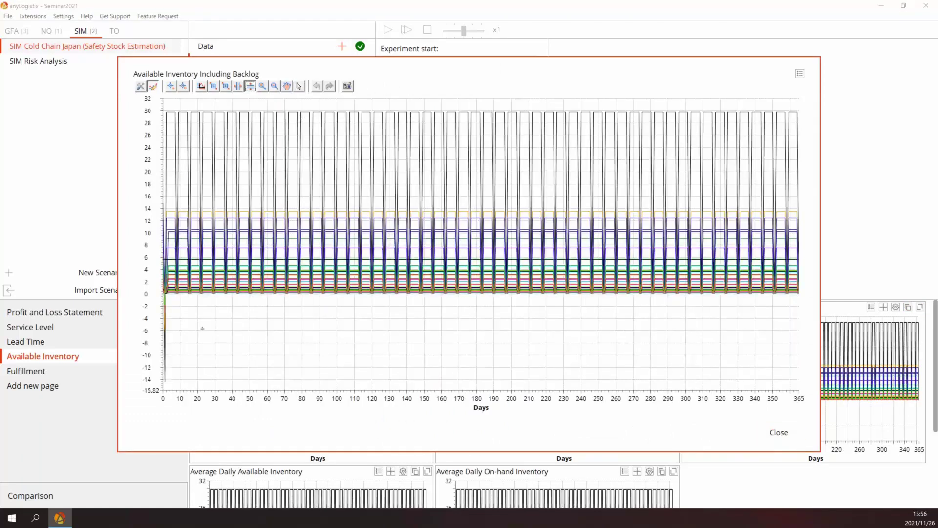
{"action": "left_click_drag", "start_coordinate": [413, 259], "coordinate": [413, 329]}
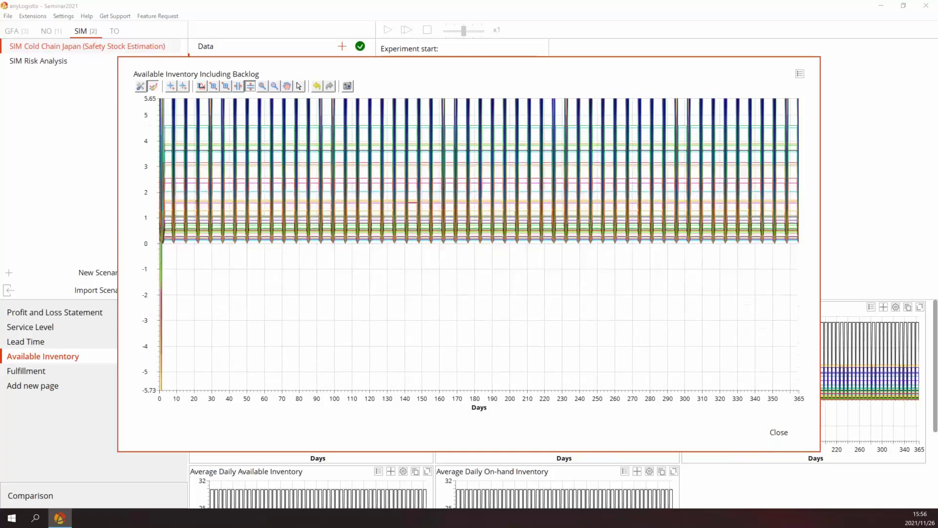
{"action": "left_click_drag", "start_coordinate": [413, 180], "coordinate": [413, 297]}
{"action": "left_click", "coordinate": [238, 86]}
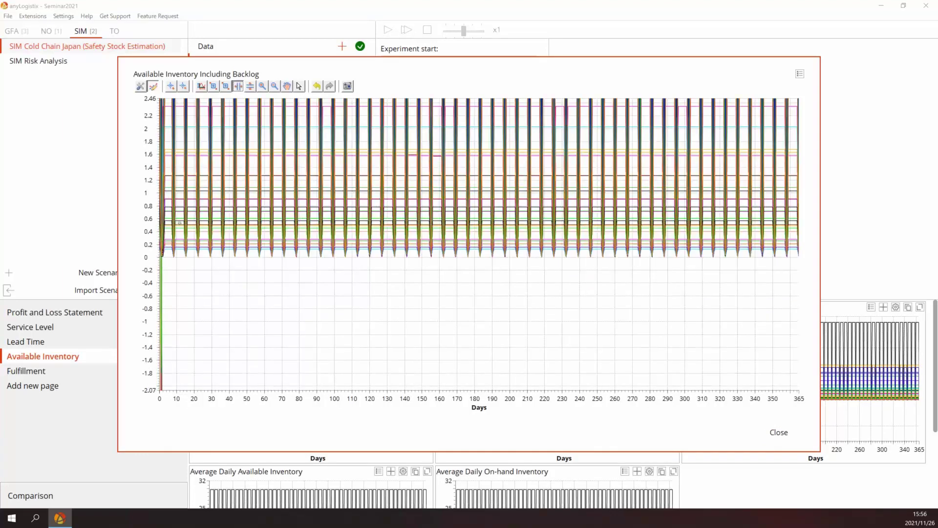
{"action": "left_click_drag", "start_coordinate": [177, 281], "coordinate": [117, 282]}
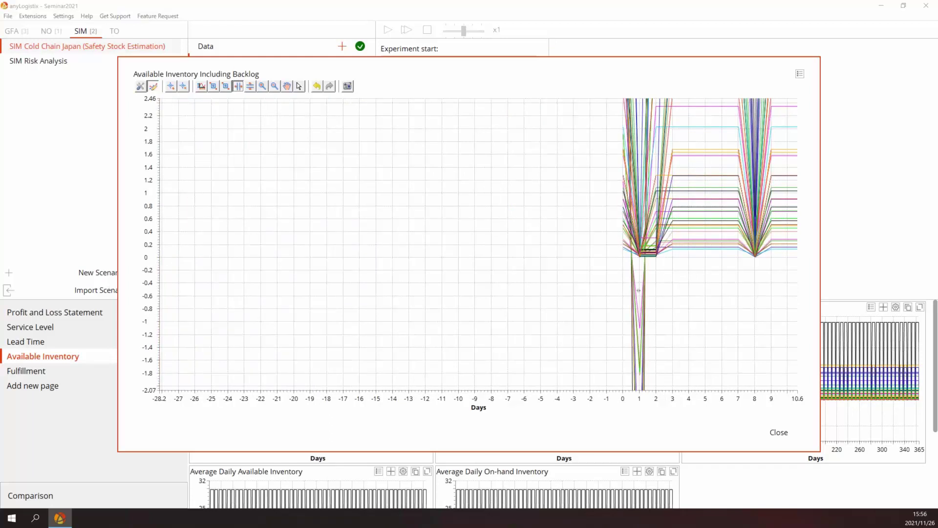
{"action": "left_click_drag", "start_coordinate": [672, 305], "coordinate": [556, 306]}
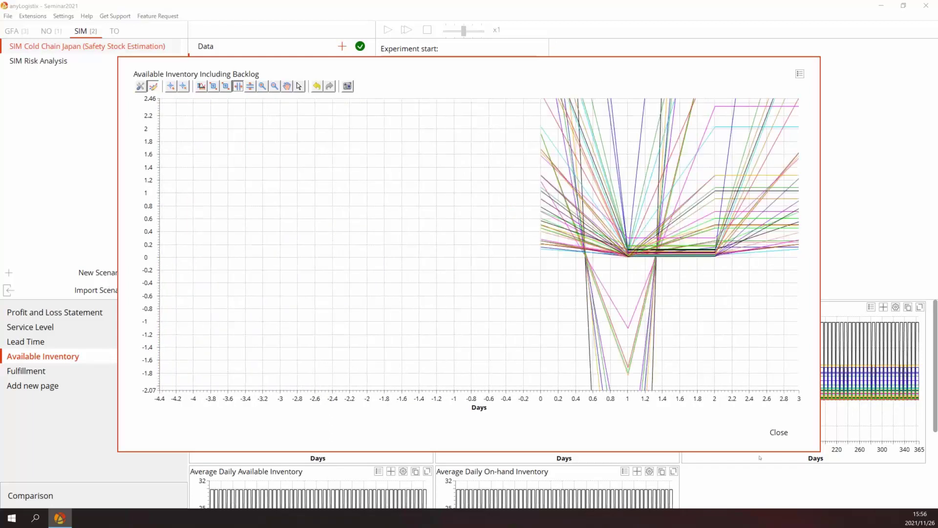
{"action": "left_click", "coordinate": [778, 432]}
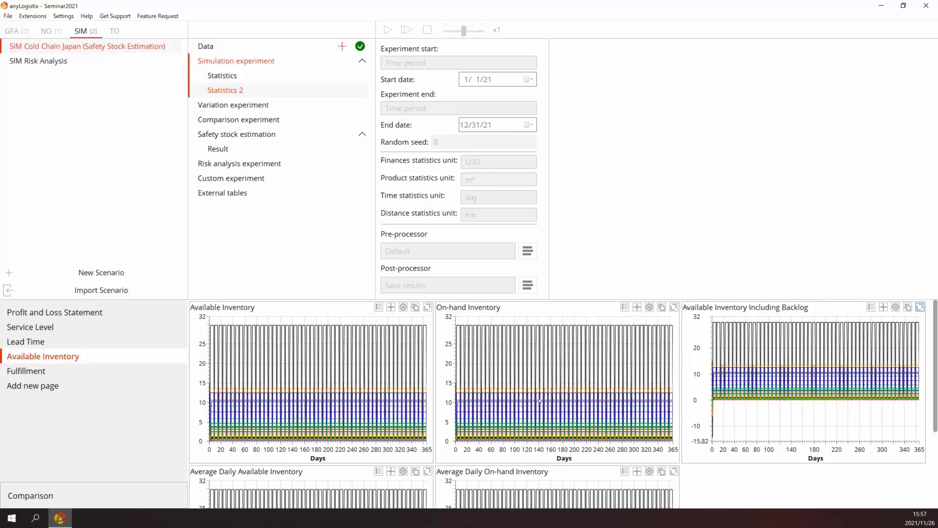
Run the safety stock estimation experiment and convert its newest result into a new SIM scenario.
{"action": "left_click", "coordinate": [264, 135]}
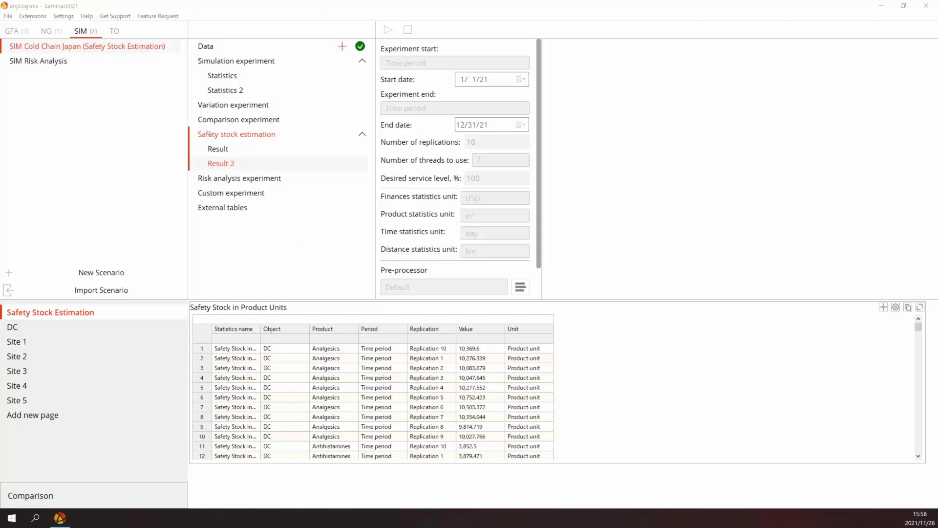
{"action": "right_click", "coordinate": [221, 166]}
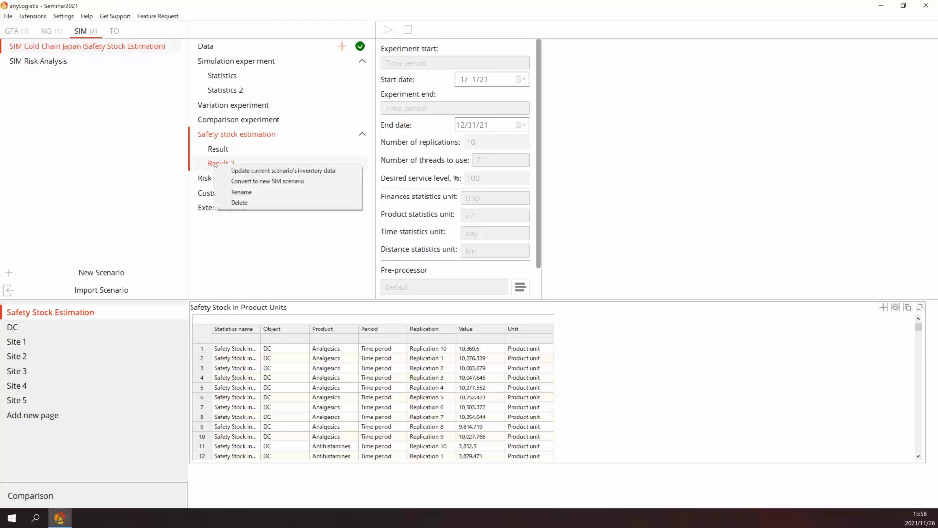
{"action": "left_click", "coordinate": [244, 182]}
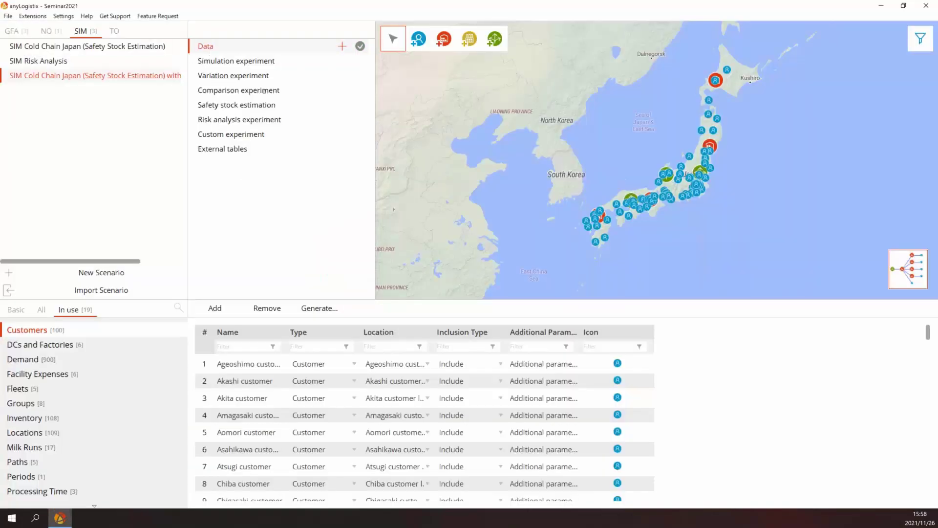
In the comparison experiment's statistics configuration, filter the names by "level", enable Service Level by Products, and widen the Name column.
{"action": "left_click", "coordinate": [211, 92]}
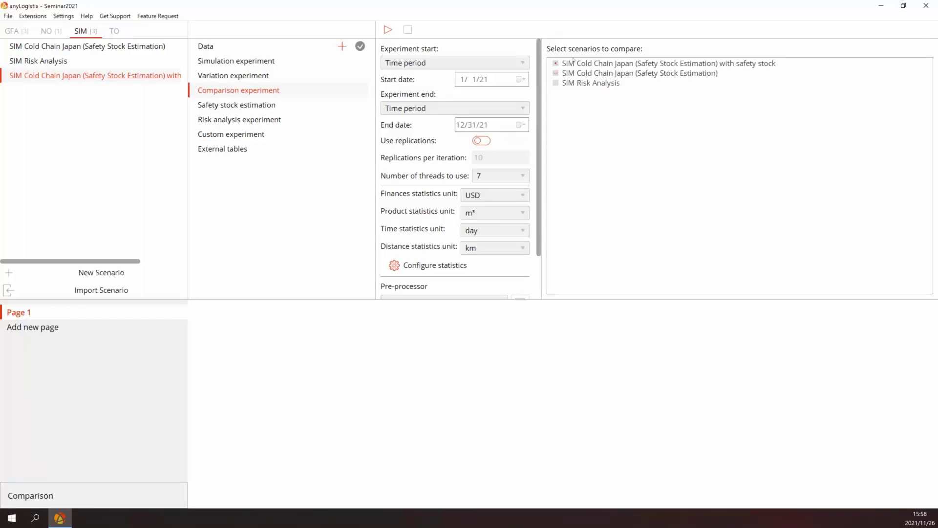
{"action": "left_click", "coordinate": [409, 266]}
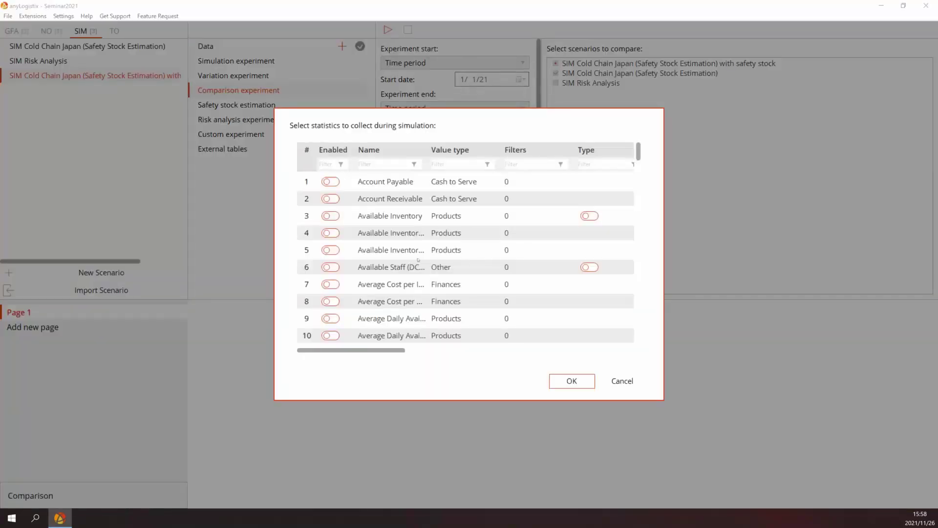
{"action": "left_click", "coordinate": [396, 164]}
{"action": "scroll", "coordinate": [408, 280], "scroll_direction": "down", "scroll_amount": 20}
{"action": "scroll", "coordinate": [405, 306], "scroll_direction": "down", "scroll_amount": 5}
{"action": "scroll", "coordinate": [404, 306], "scroll_direction": "up", "scroll_amount": 20}
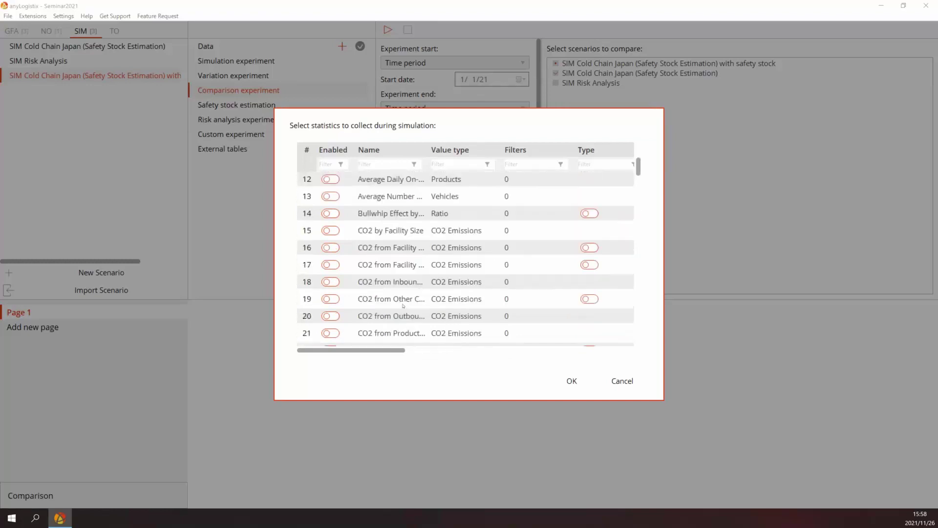
{"action": "scroll", "coordinate": [403, 306], "scroll_direction": "up", "scroll_amount": 4}
{"action": "left_click", "coordinate": [376, 166]}
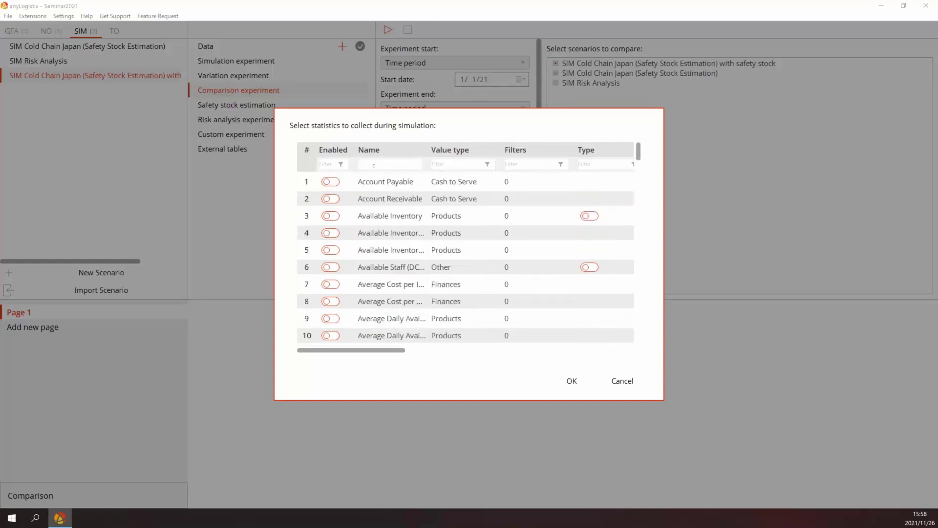
{"action": "type", "text": "level"}
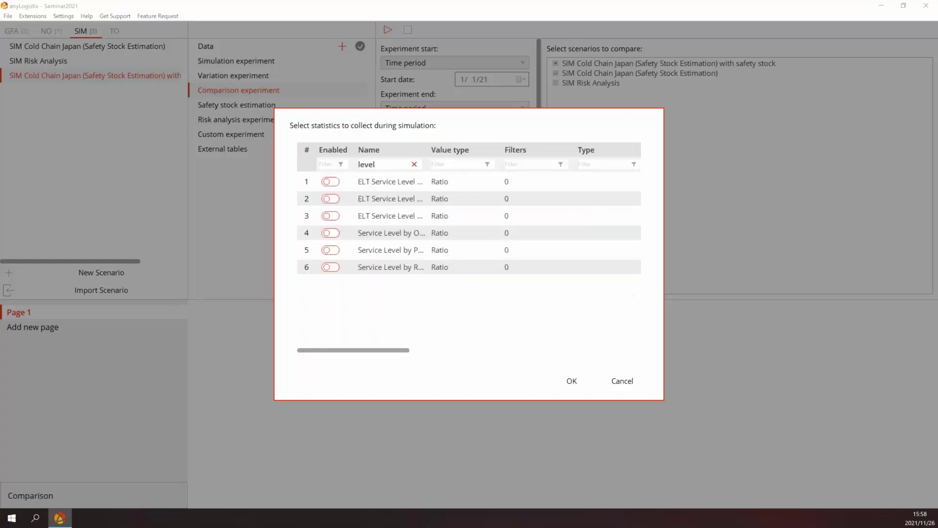
{"action": "left_click", "coordinate": [330, 250]}
{"action": "left_click_drag", "start_coordinate": [429, 162], "coordinate": [470, 162]}
{"action": "left_click", "coordinate": [426, 166]}
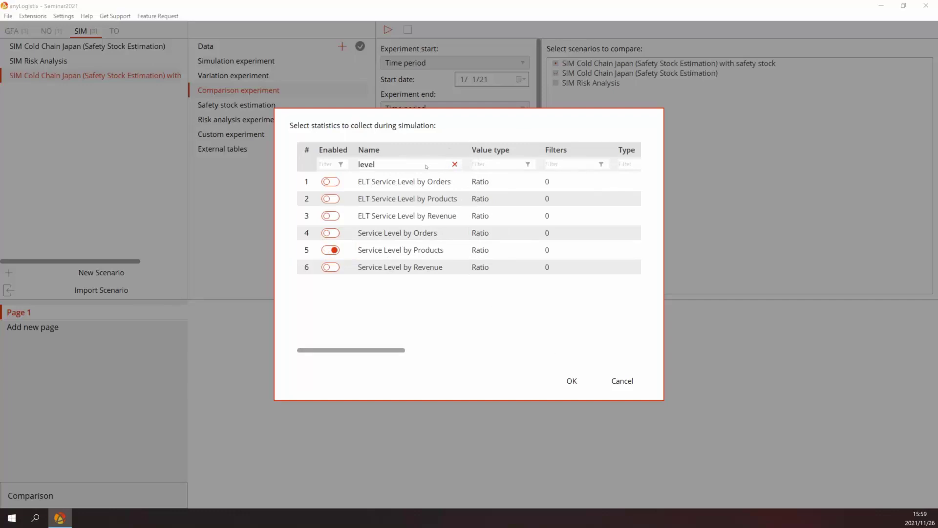
Filter the statistics names by "carrying" instead and enable Inventory Carrying Cost.
{"action": "left_click", "coordinate": [456, 165]}
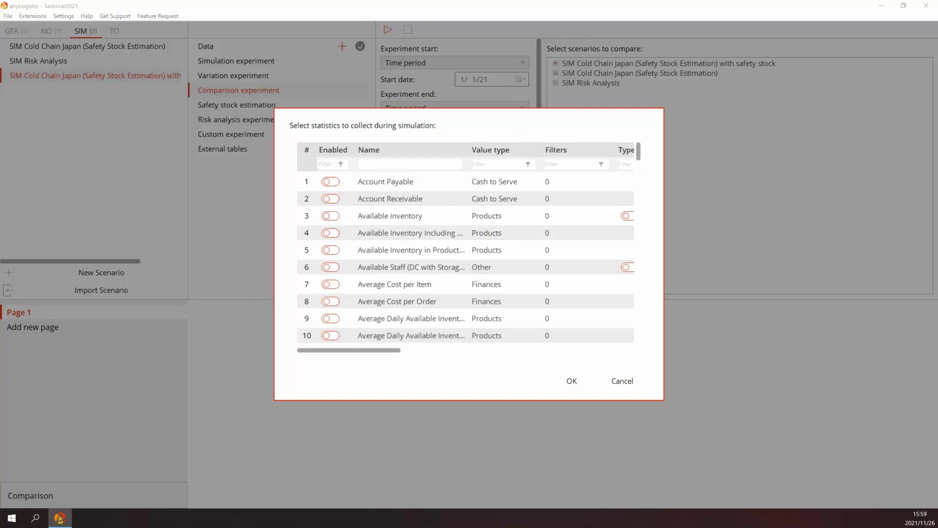
{"action": "type", "text": "carrying"}
{"action": "left_click", "coordinate": [331, 199]}
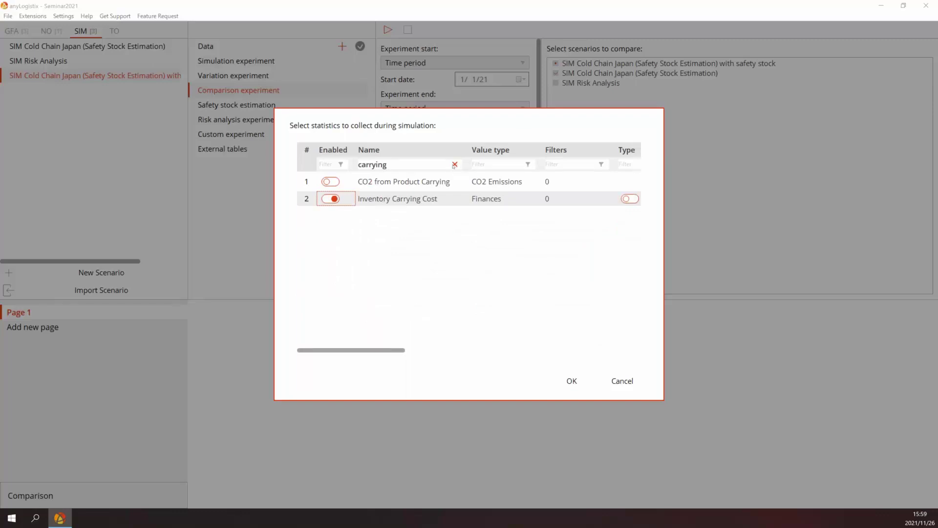
Filter the statistics by "profit", enable Profit, accept the configuration, and run the comparison experiment.
{"action": "key", "text": "ctrl+a"}
{"action": "key", "text": "BackSpace"}
{"action": "type", "text": "profit"}
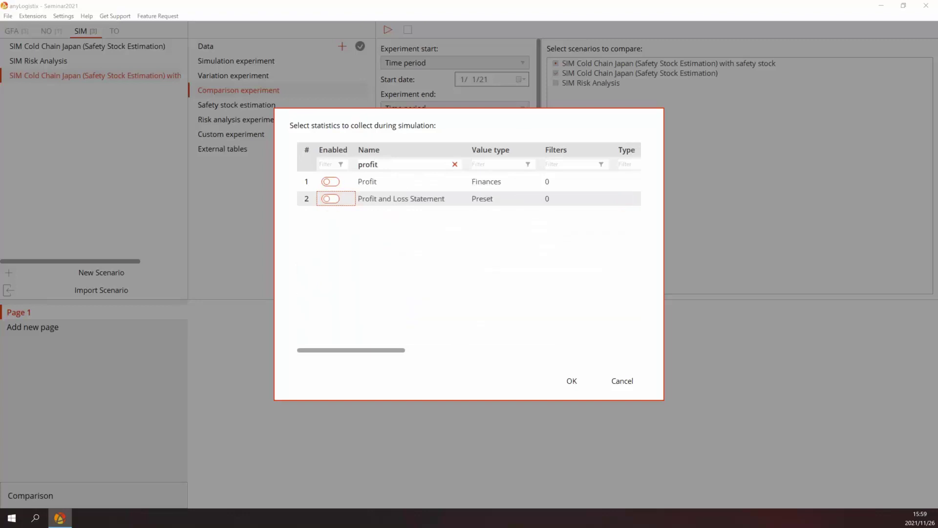
{"action": "left_click", "coordinate": [336, 183]}
{"action": "left_click", "coordinate": [571, 382]}
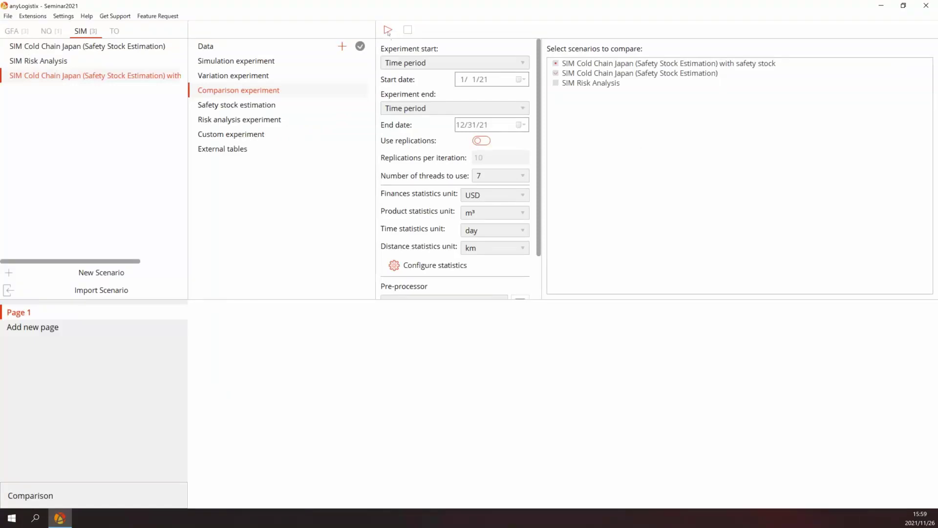
{"action": "left_click", "coordinate": [388, 30]}
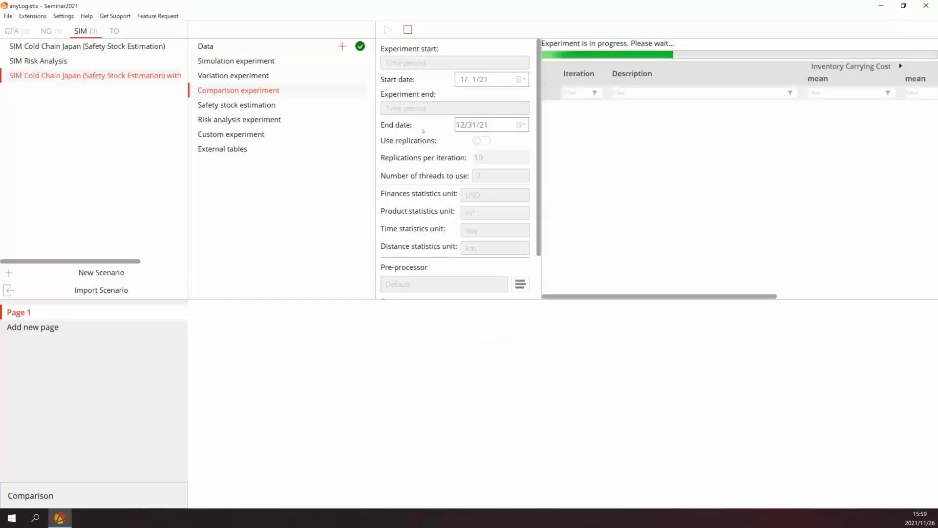